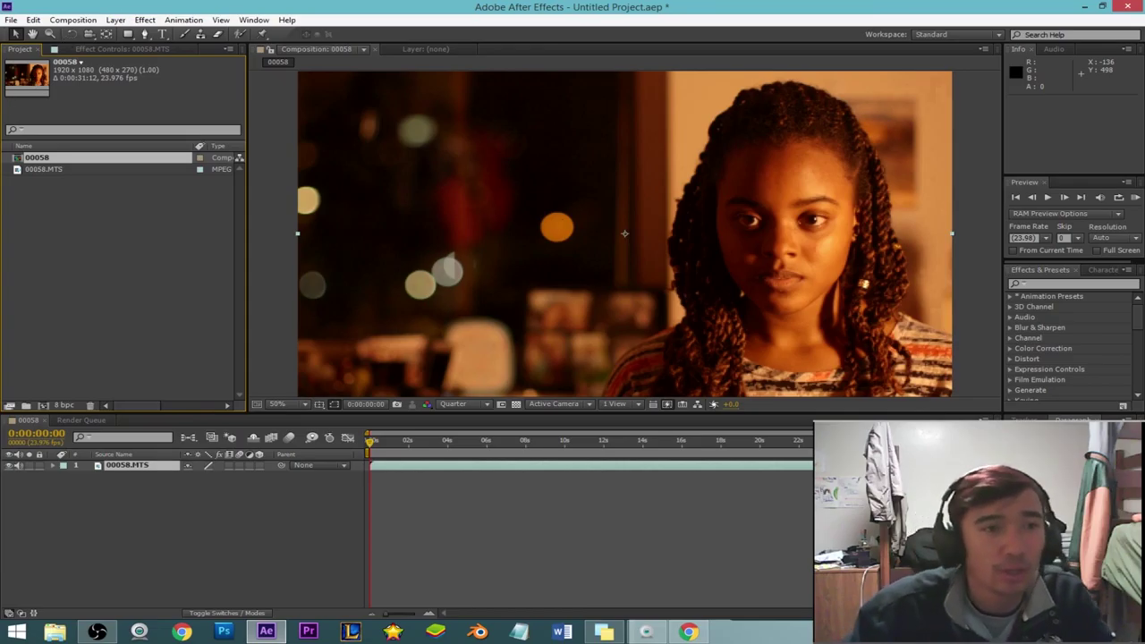
Apply the Curves effect from Color Correction to the 00058.MTS footage
left_click(558, 210)
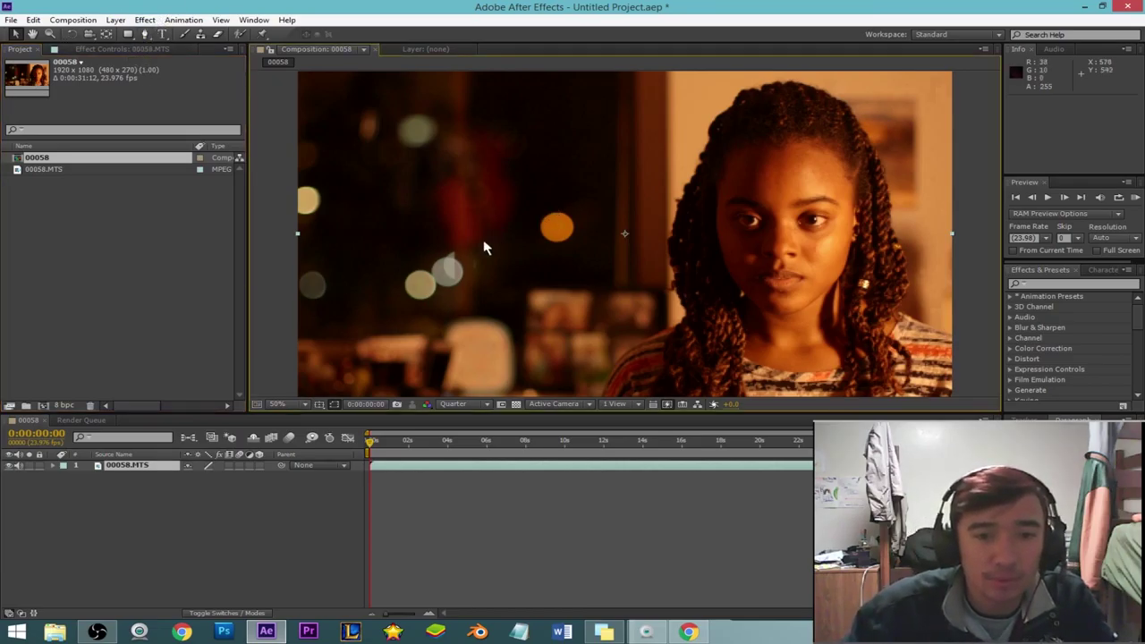
left_click(145, 19)
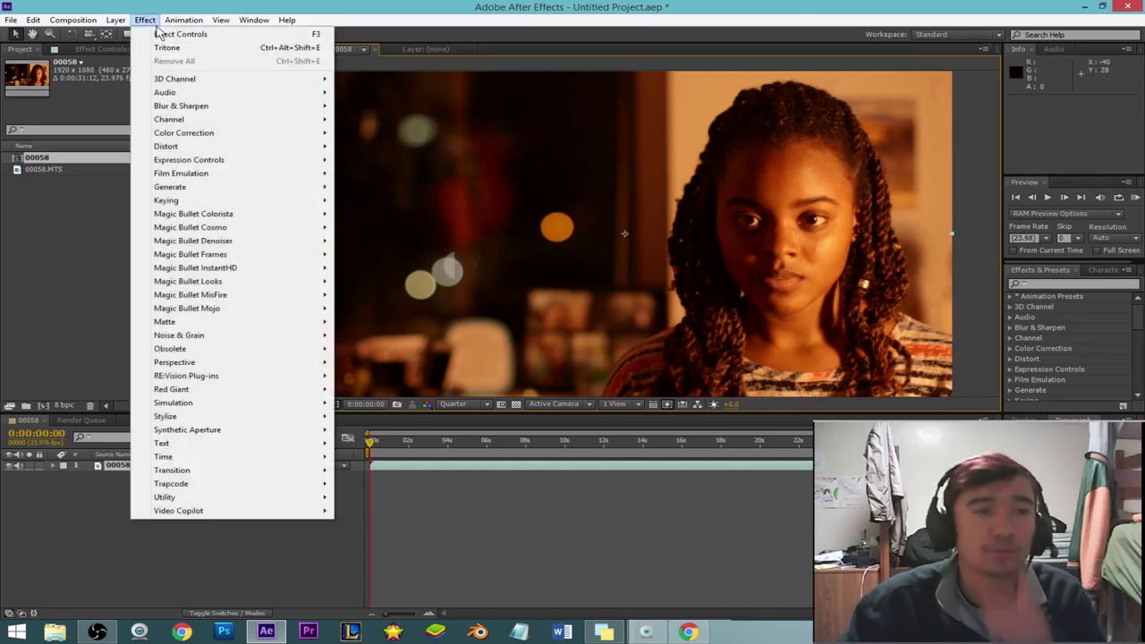
mouse_move(193, 134)
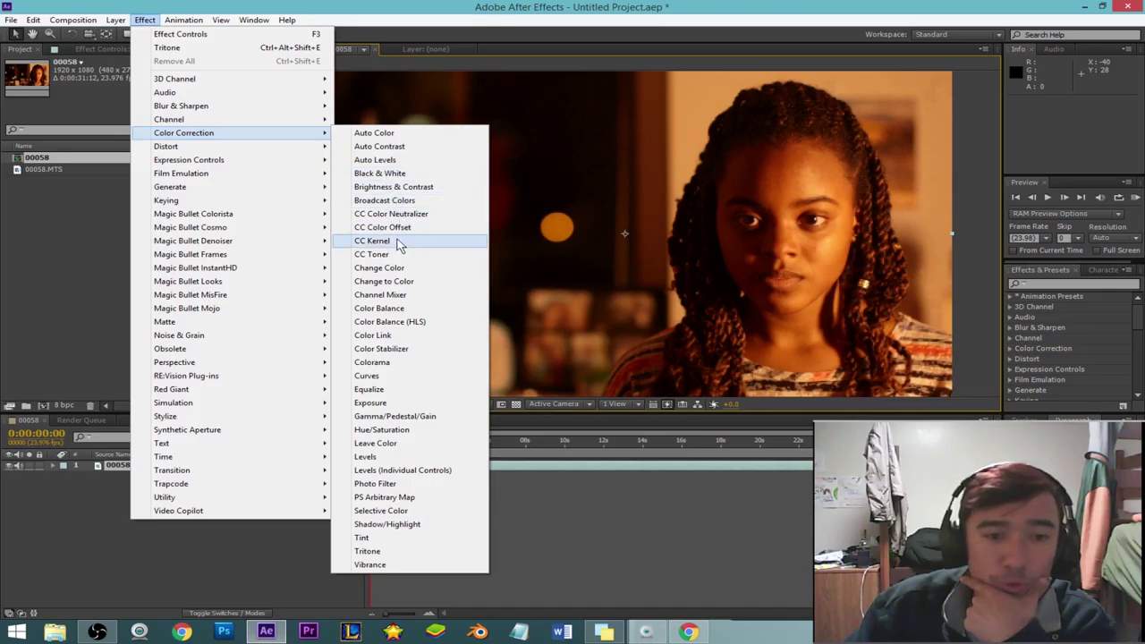
left_click(376, 376)
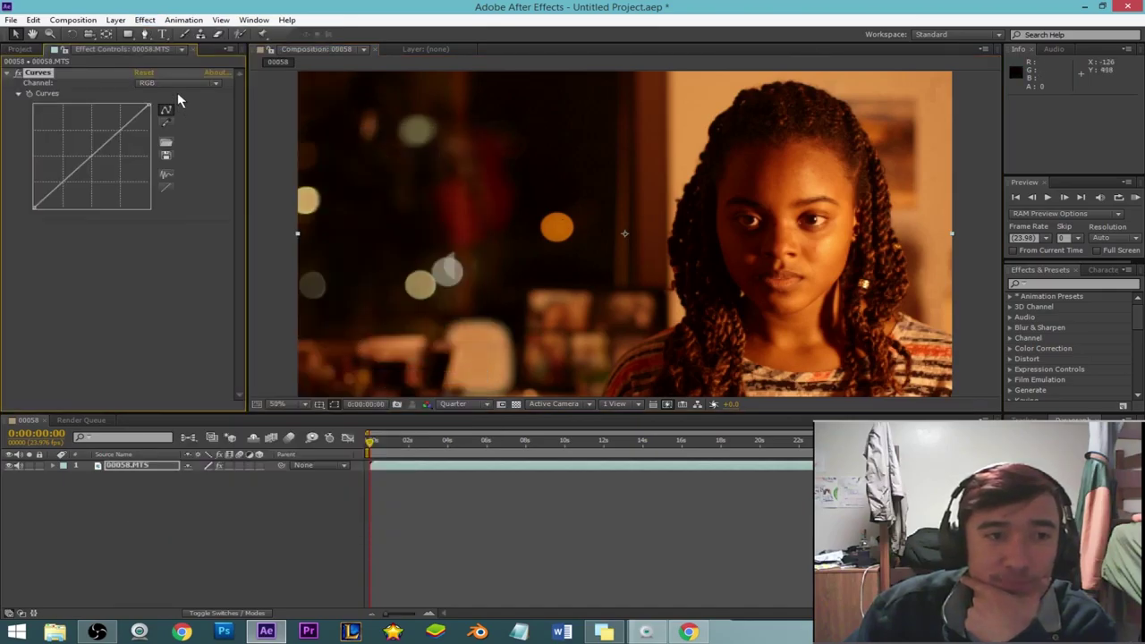
Apply Tritone to tint the footage sepia, and move Curves below Tritone
left_click(145, 19)
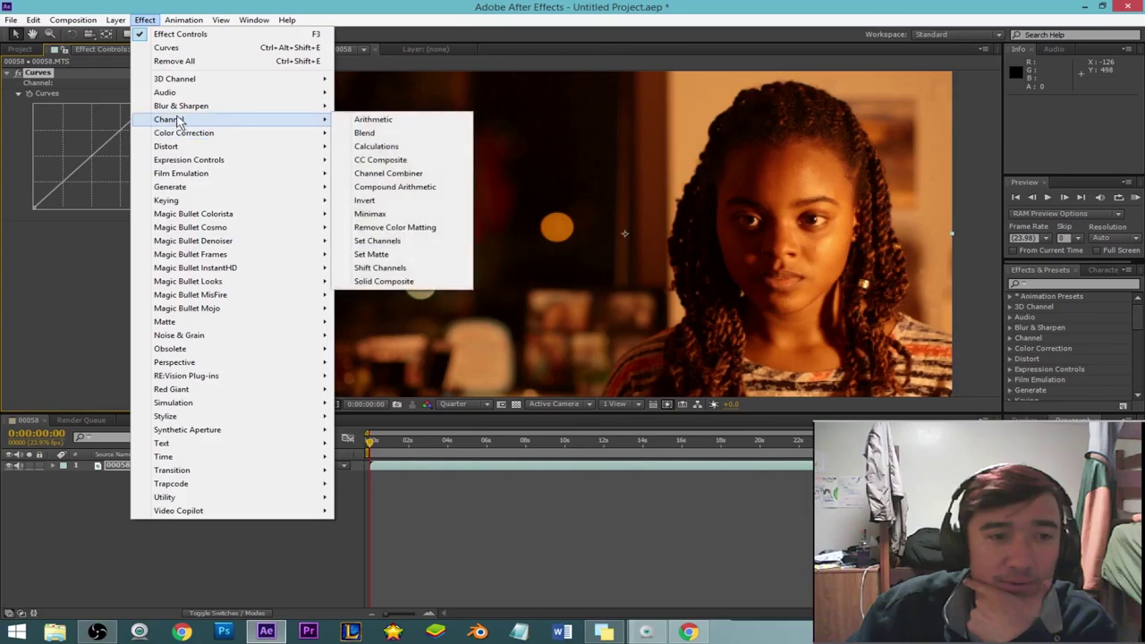
mouse_move(299, 135)
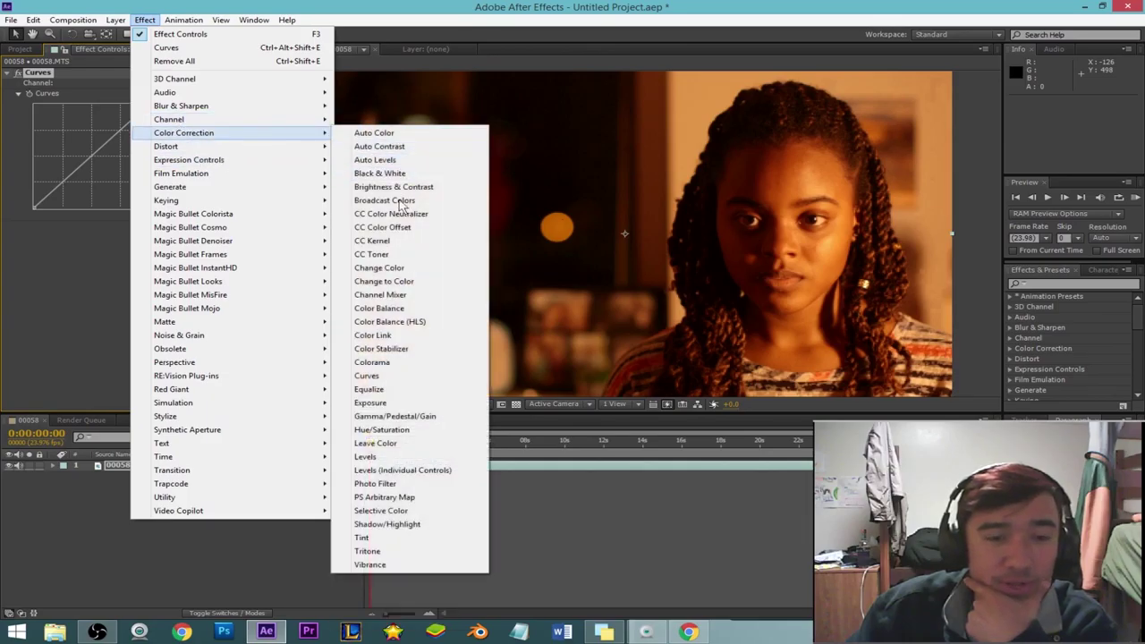
left_click(384, 551)
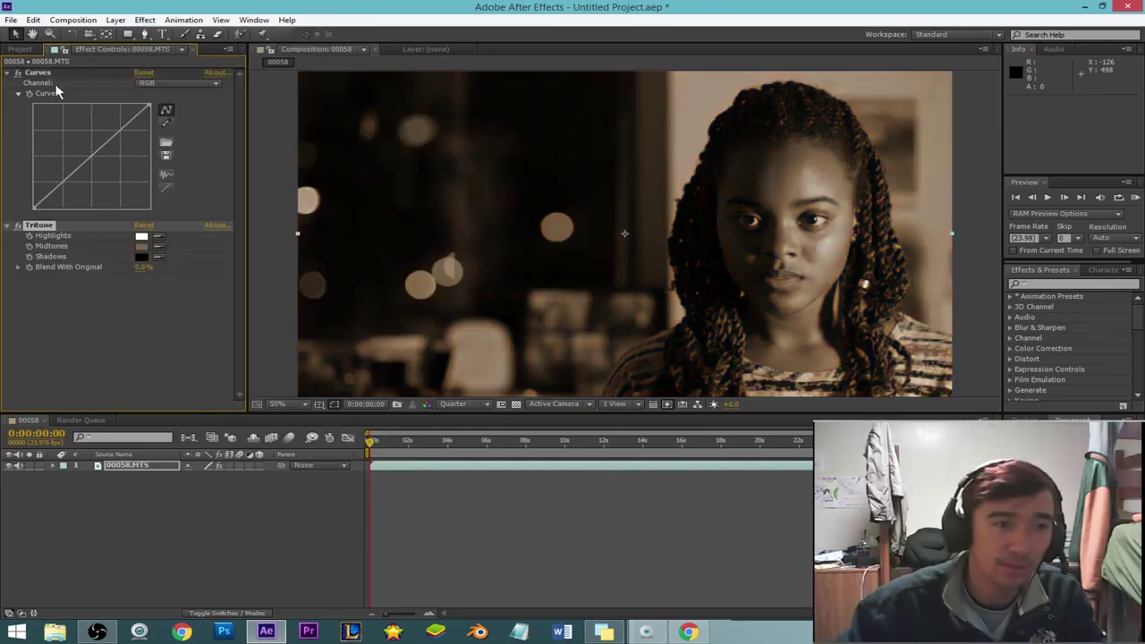
left_click_drag(41, 75, 47, 290)
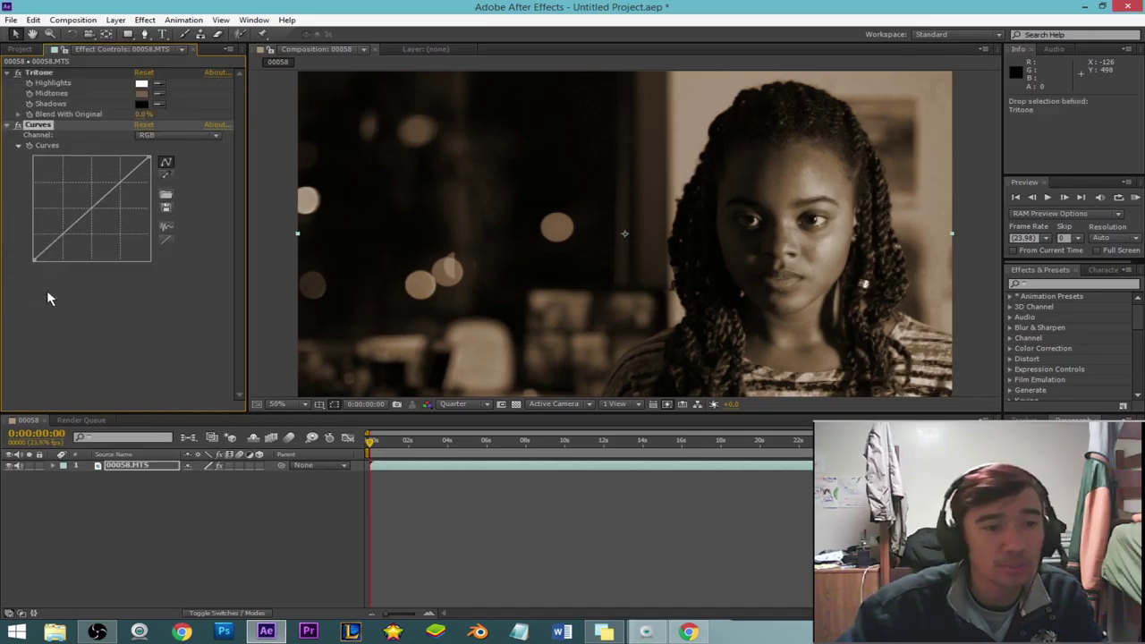
Delete the Tritone effect, then undo so it returns above the unadjusted Curves
left_click(50, 75)
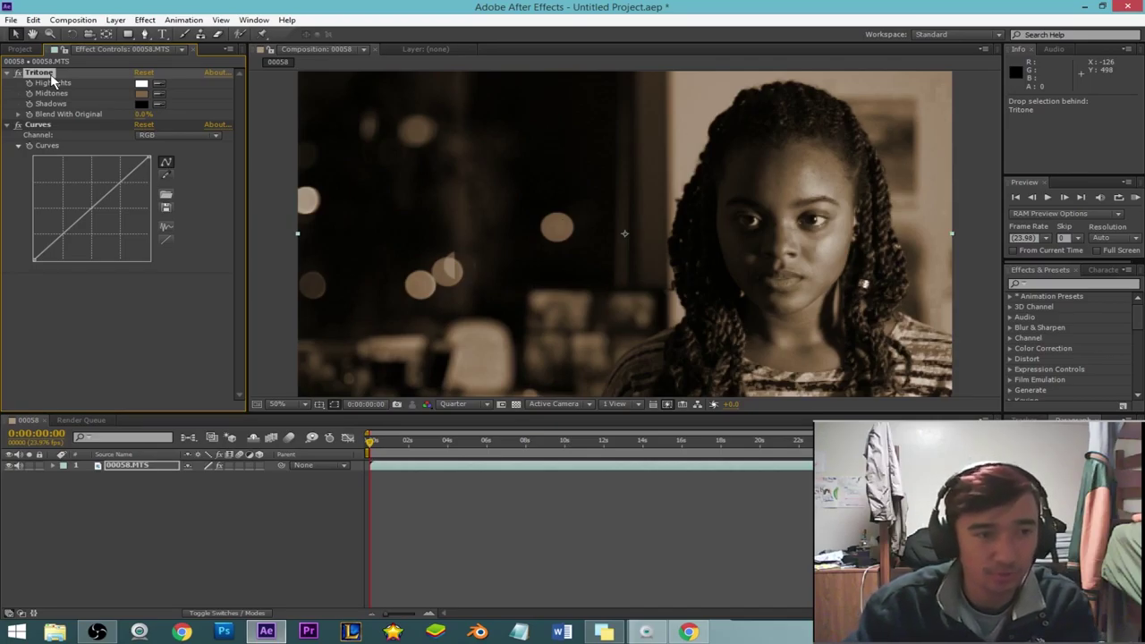
key("Delete")
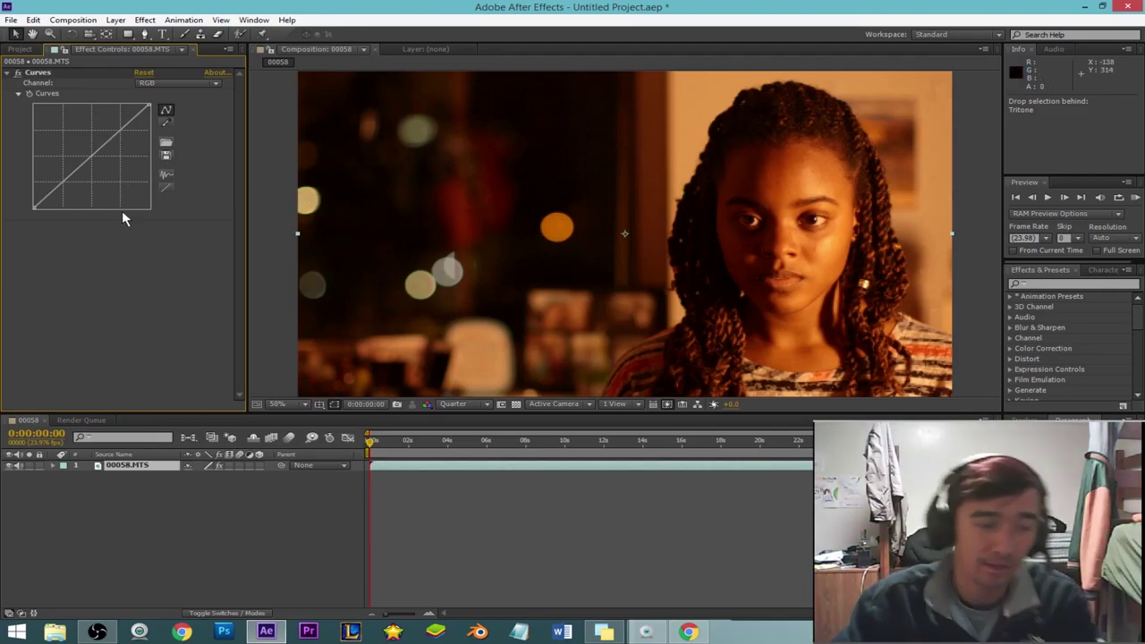
key("ctrl+z")
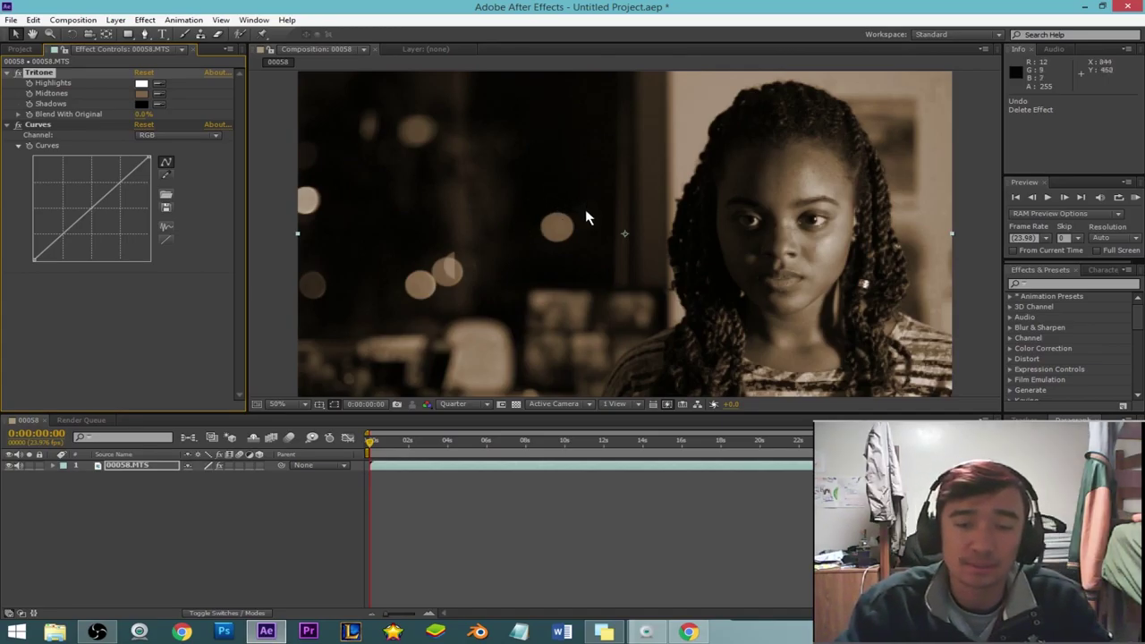
Open the Tritone Midtones colour picker, currently brown R 127, G 100, B 70
left_click(141, 94)
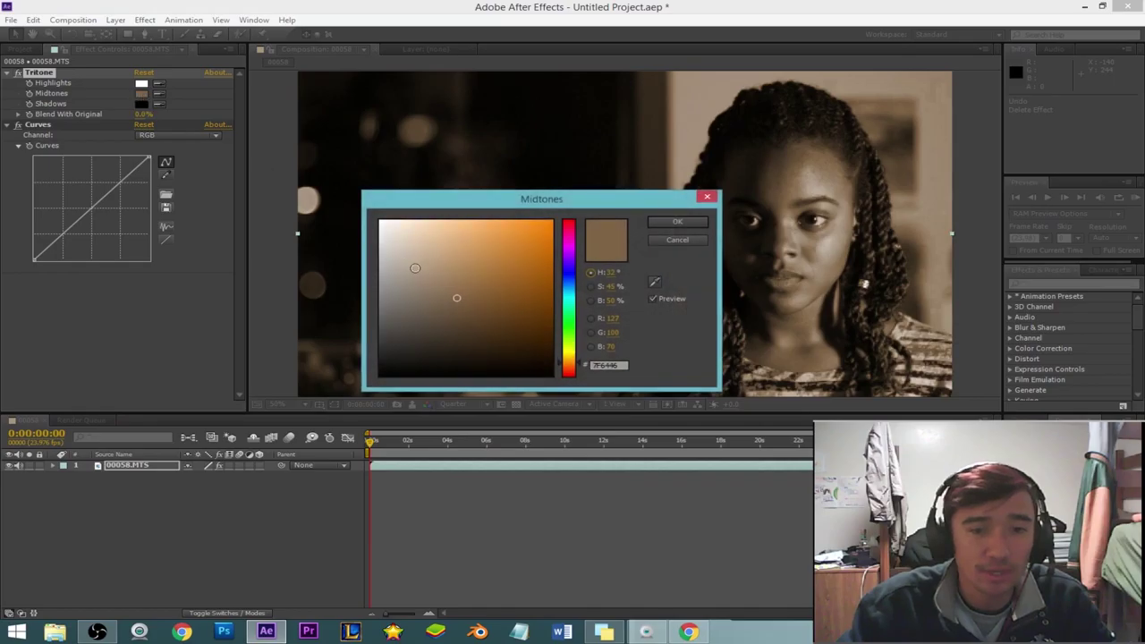
Change Tritone's midtones from orange to a brighter, saturated blue
left_click_drag(573, 288, 571, 272)
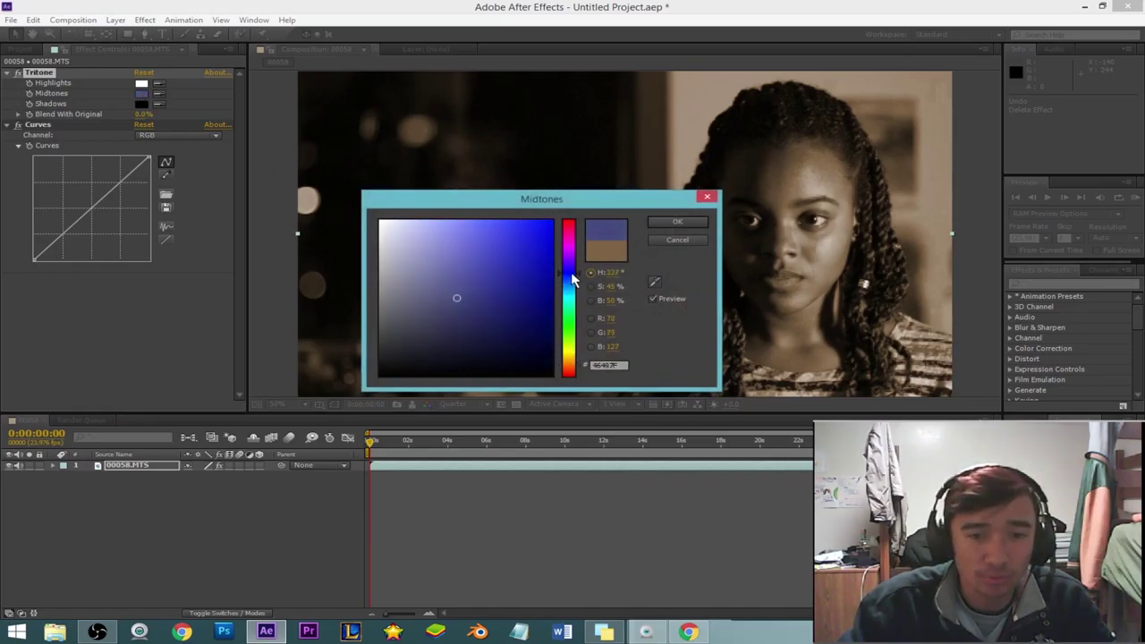
mouse_move(456, 298)
left_mouse_down()
mouse_move(473, 274)
mouse_move(492, 284)
mouse_move(482, 264)
mouse_move(492, 264)
left_mouse_up()
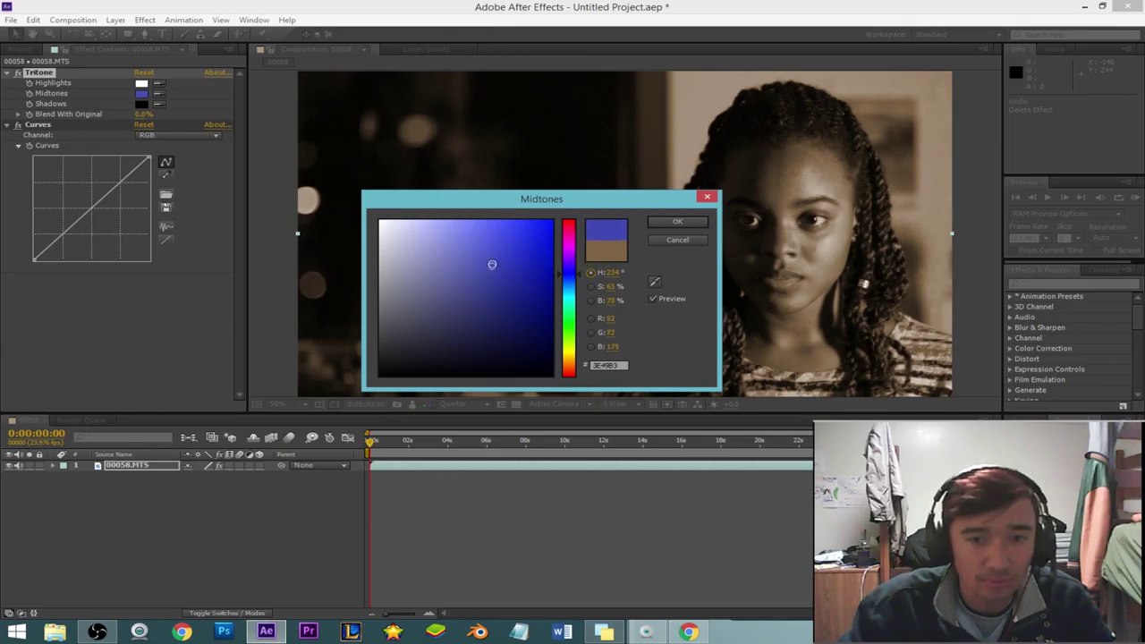
left_click(689, 220)
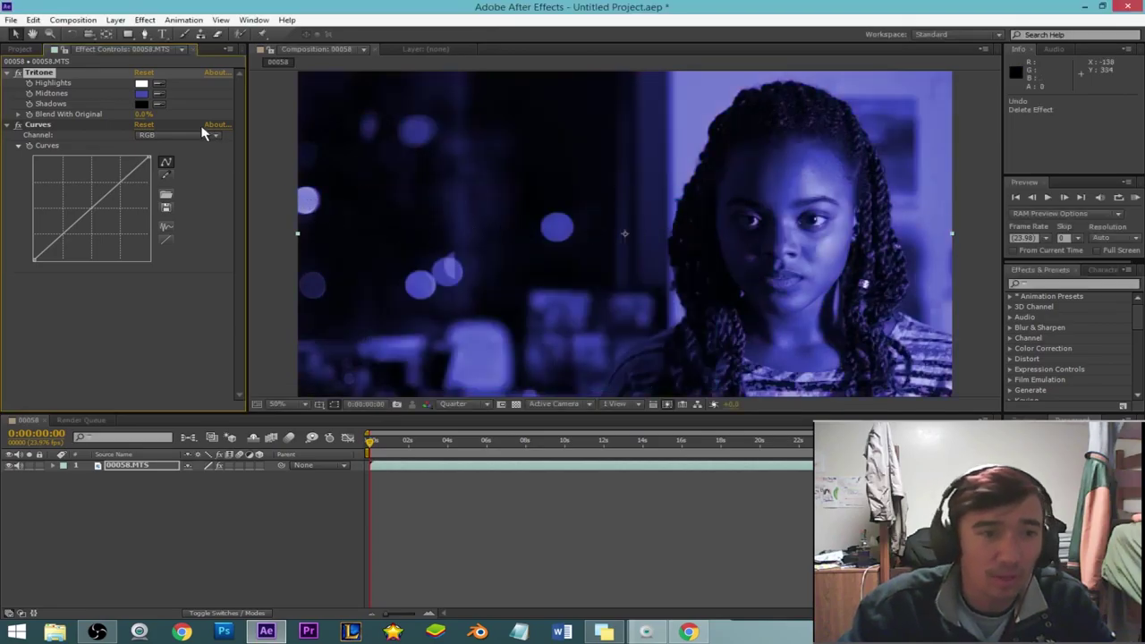
Make Tritone's shadows a saturated blue and start raising Blend With Original
left_click(142, 105)
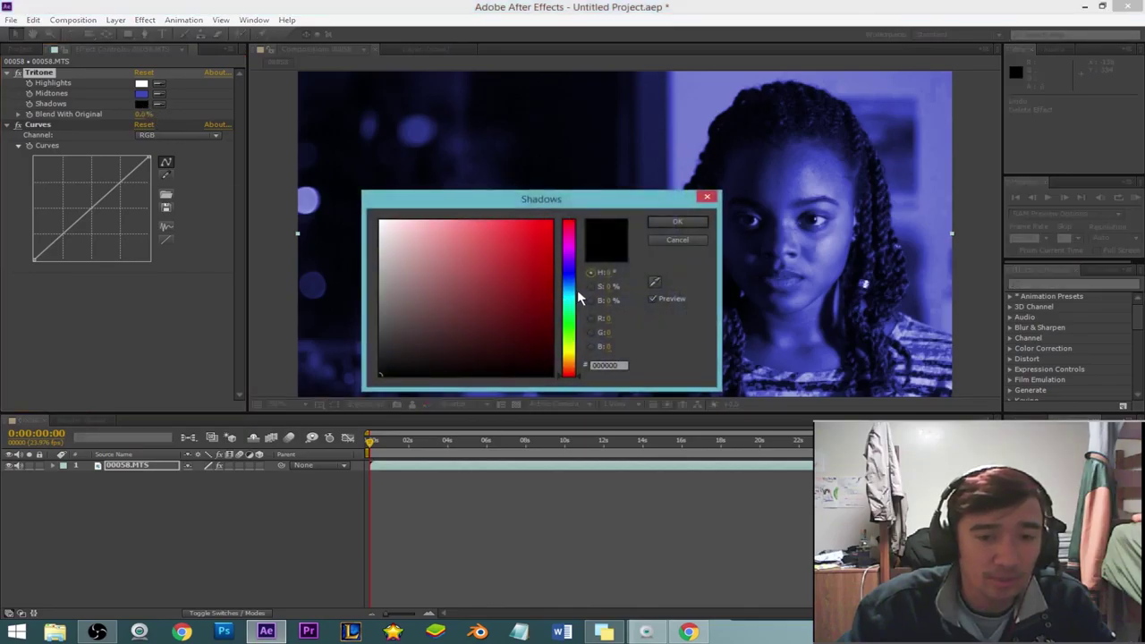
left_click(571, 269)
mouse_move(503, 279)
left_mouse_down()
mouse_move(515, 253)
mouse_move(542, 254)
mouse_move(535, 299)
left_mouse_up()
left_click(676, 222)
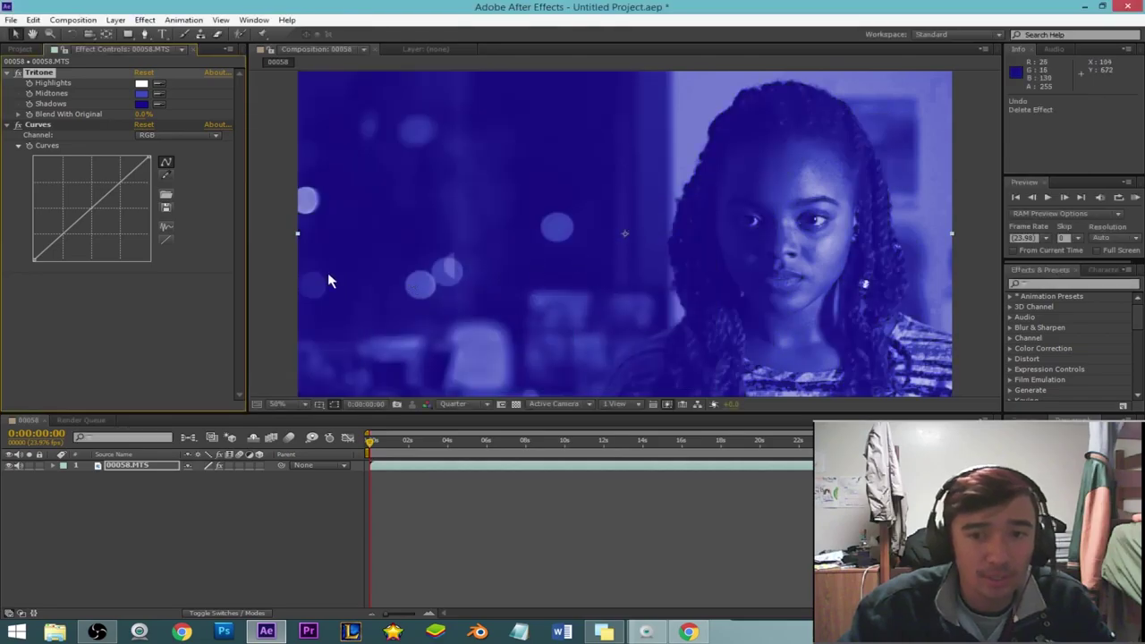
left_click_drag(136, 121, 154, 118)
Set Tritone's Blend With Original to 65%
left_click(148, 115)
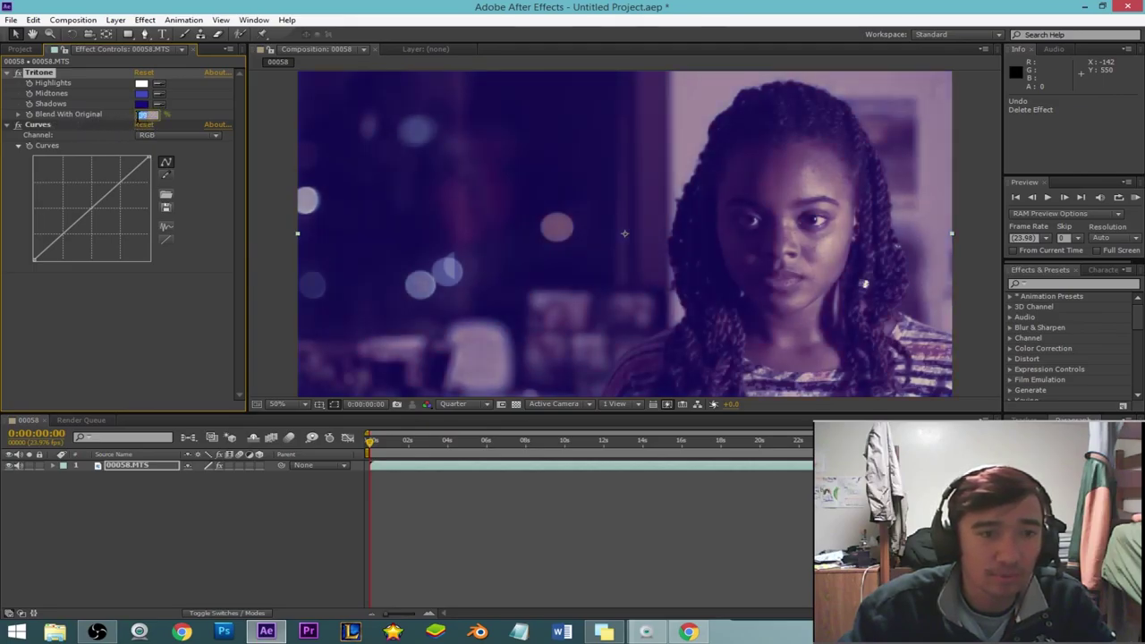
key("Return")
left_click_drag(143, 120, 143, 122)
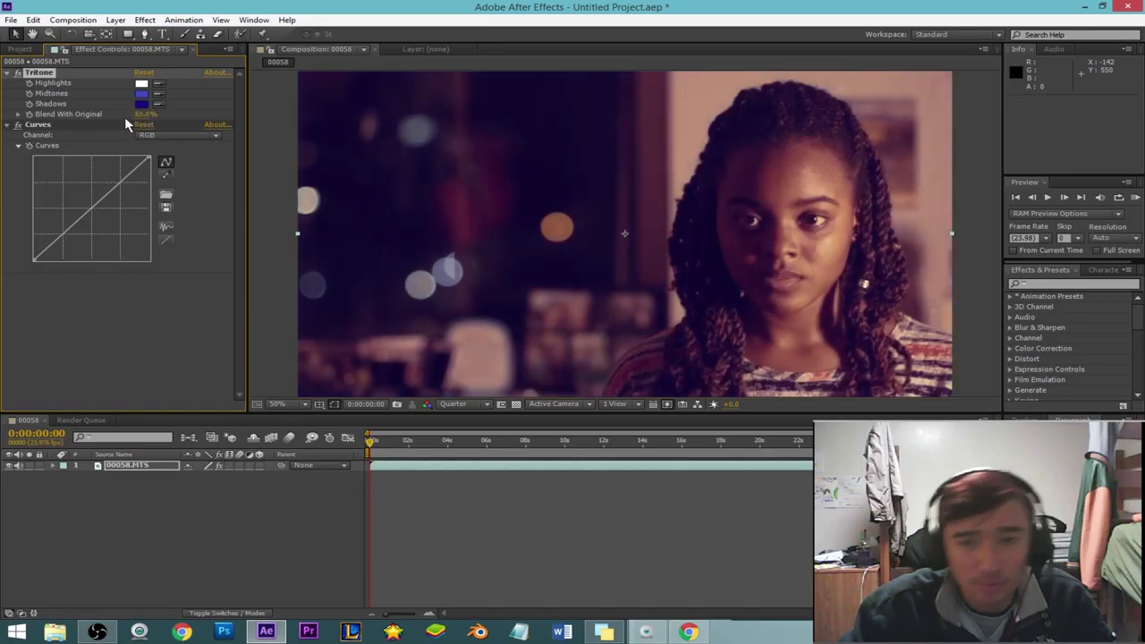
key("ctrl+z")
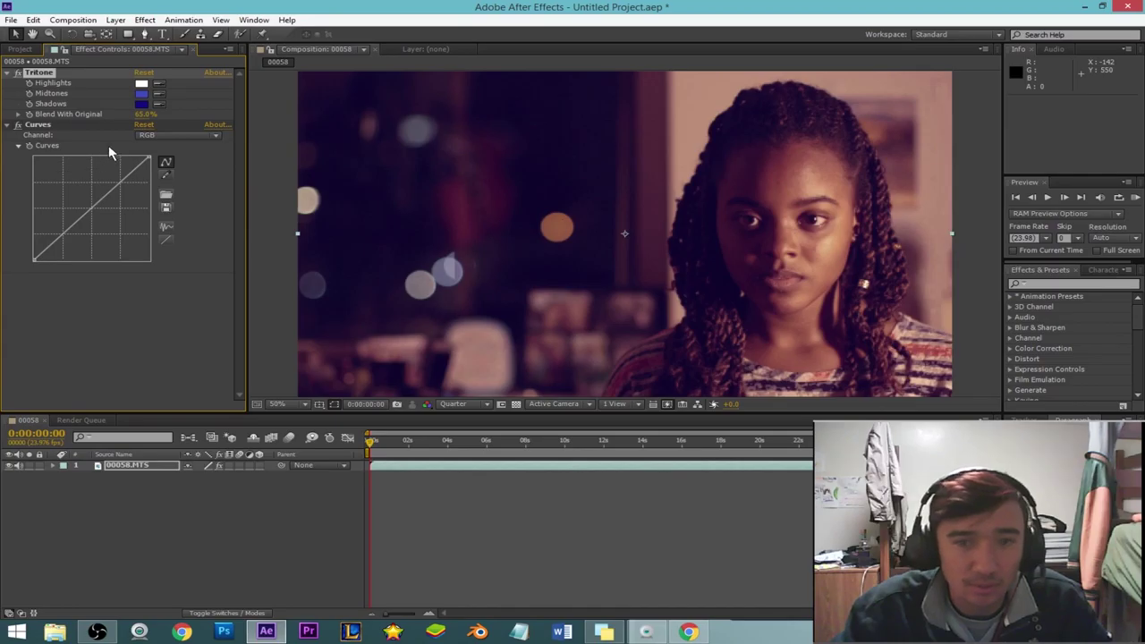
Compare with ungraded footage by removing and restoring Tritone, and briefly maximize the viewer
left_click(8, 73)
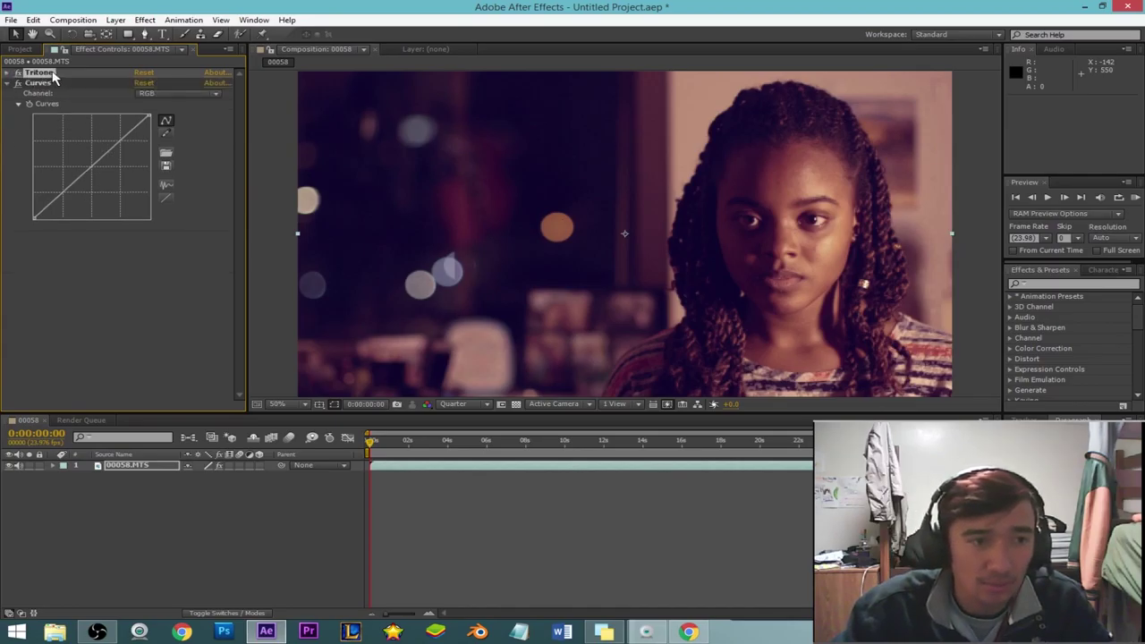
key("Delete")
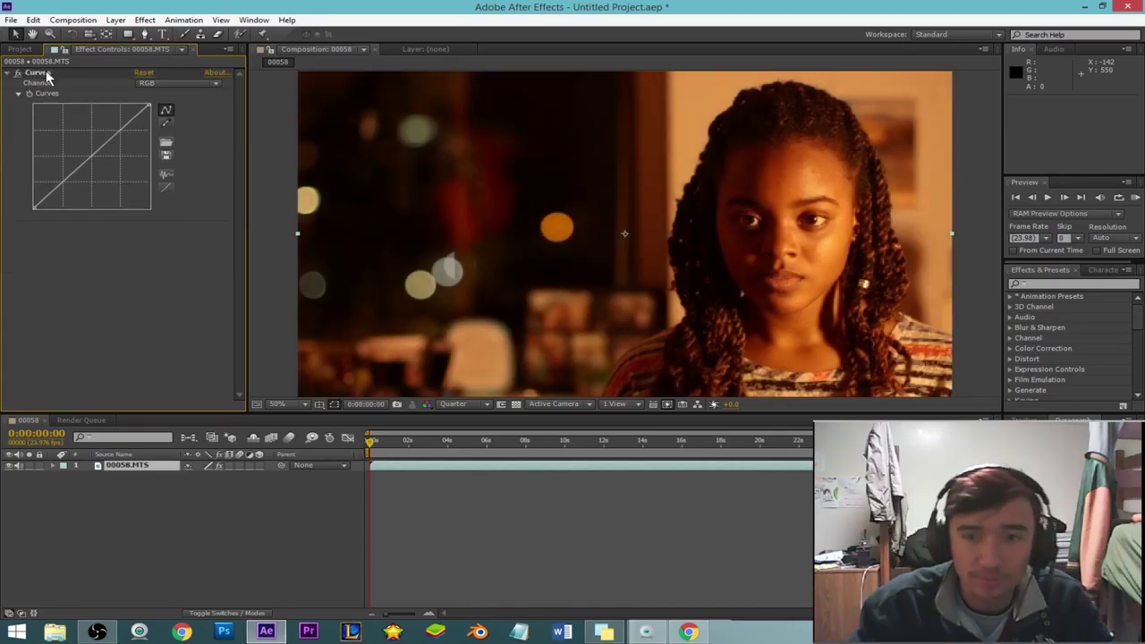
key("ctrl+z")
key("ctrl+shift+z")
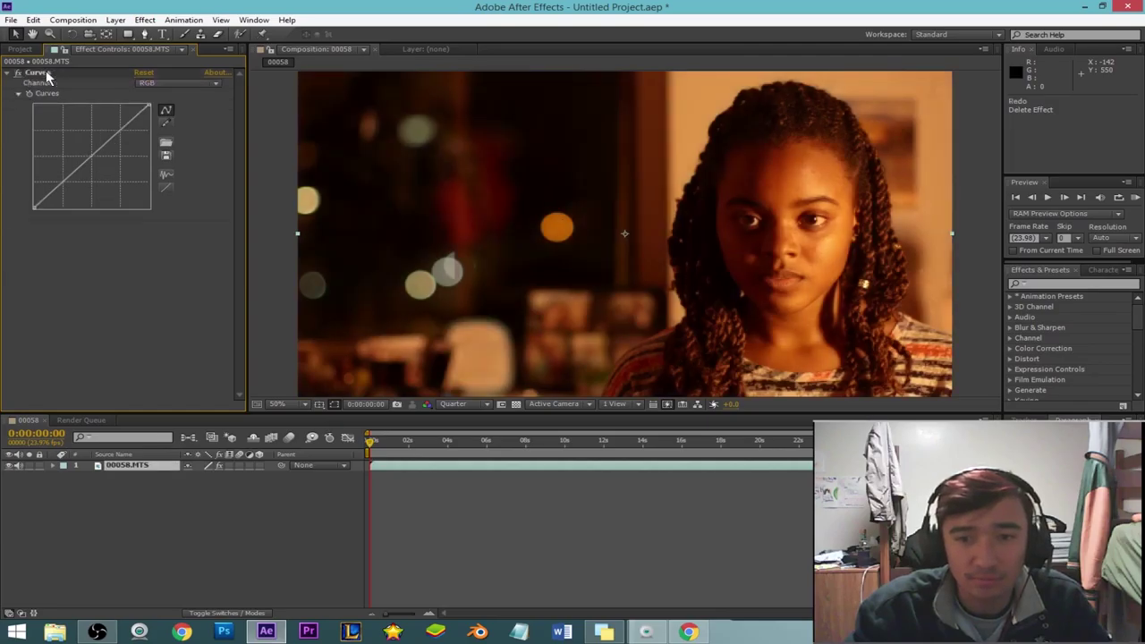
key("ctrl+z")
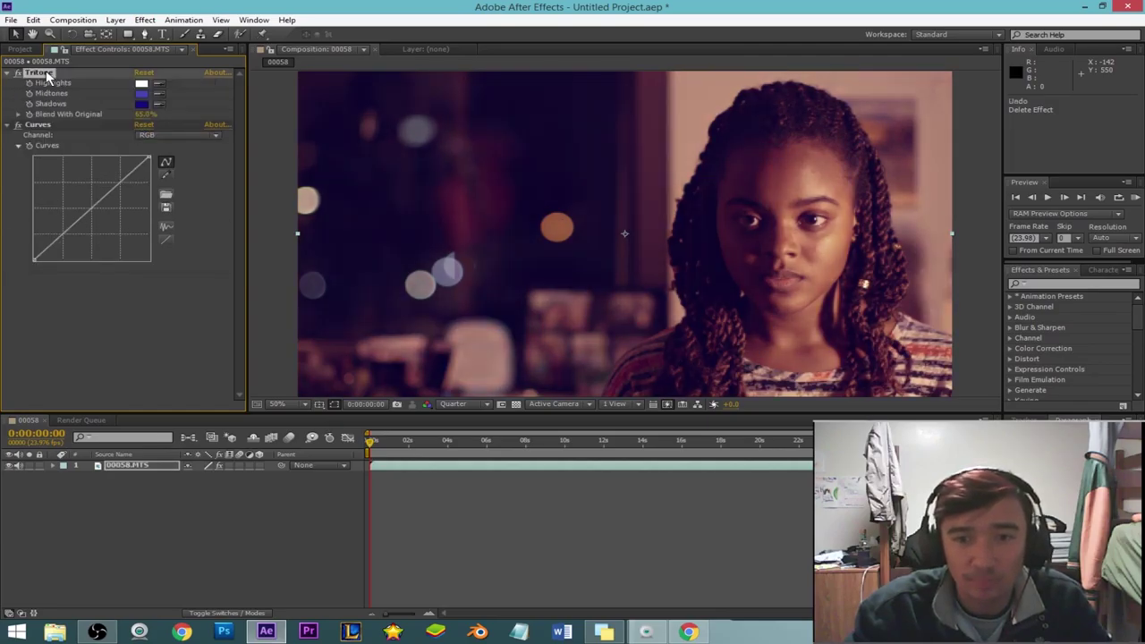
key("grave")
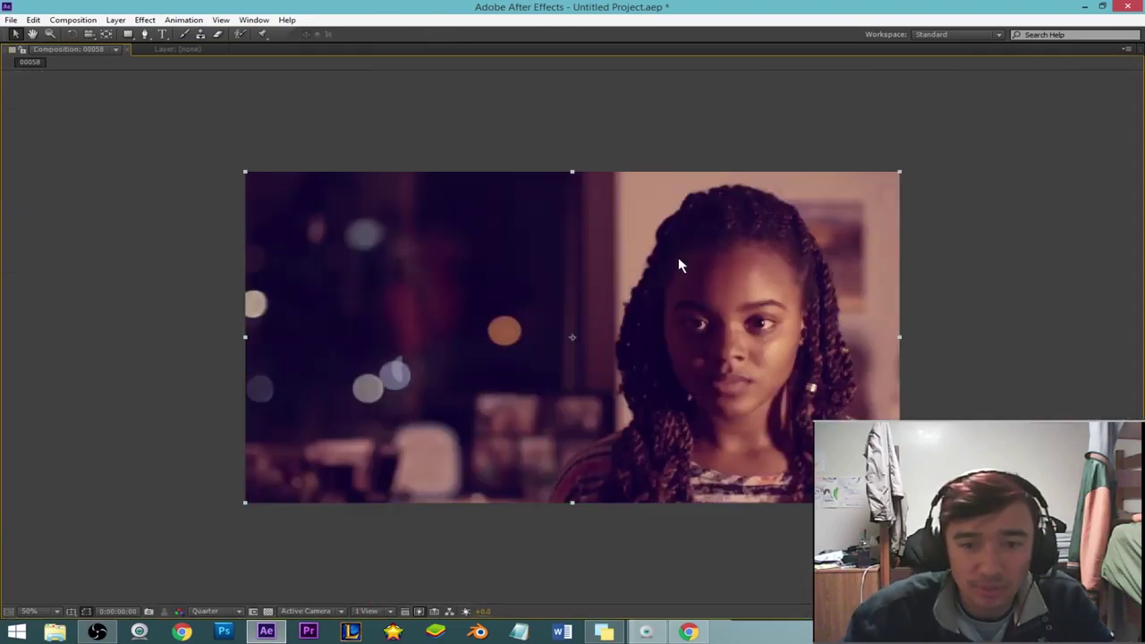
key("grave")
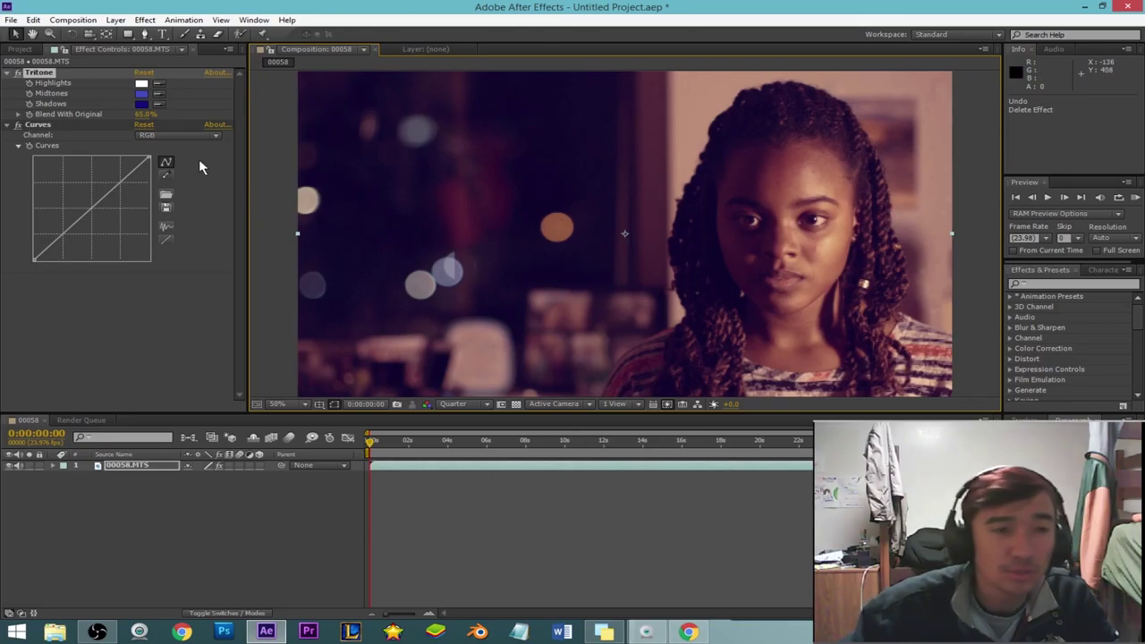
Shape the Curves RGB curve into an S: lower the shadows, lift an upper point
left_click(38, 125)
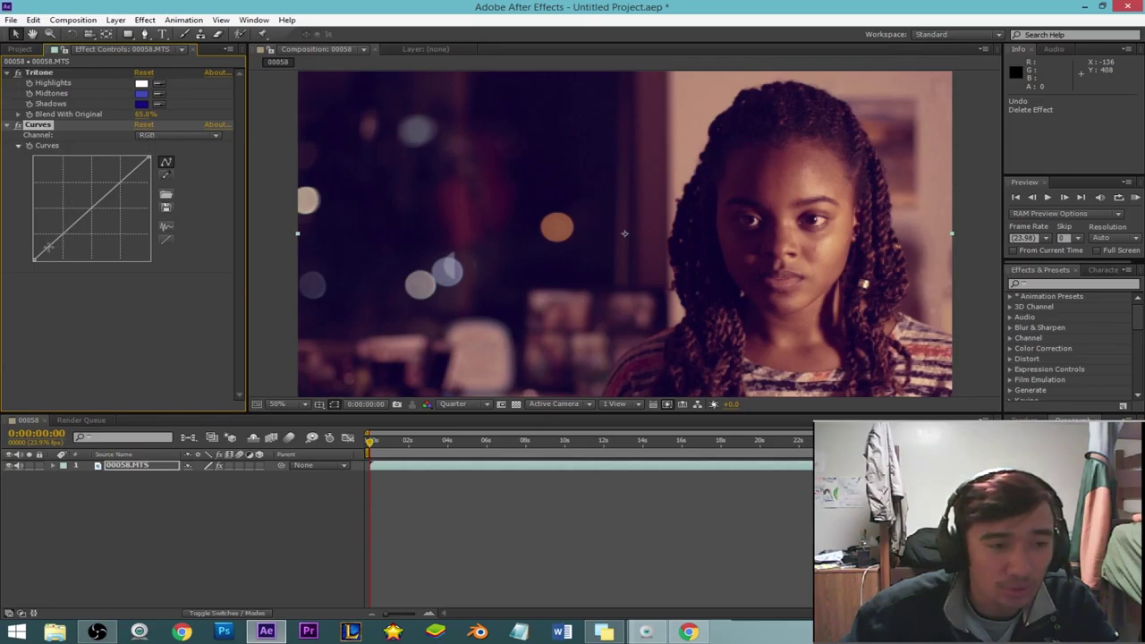
left_click_drag(49, 250, 45, 252)
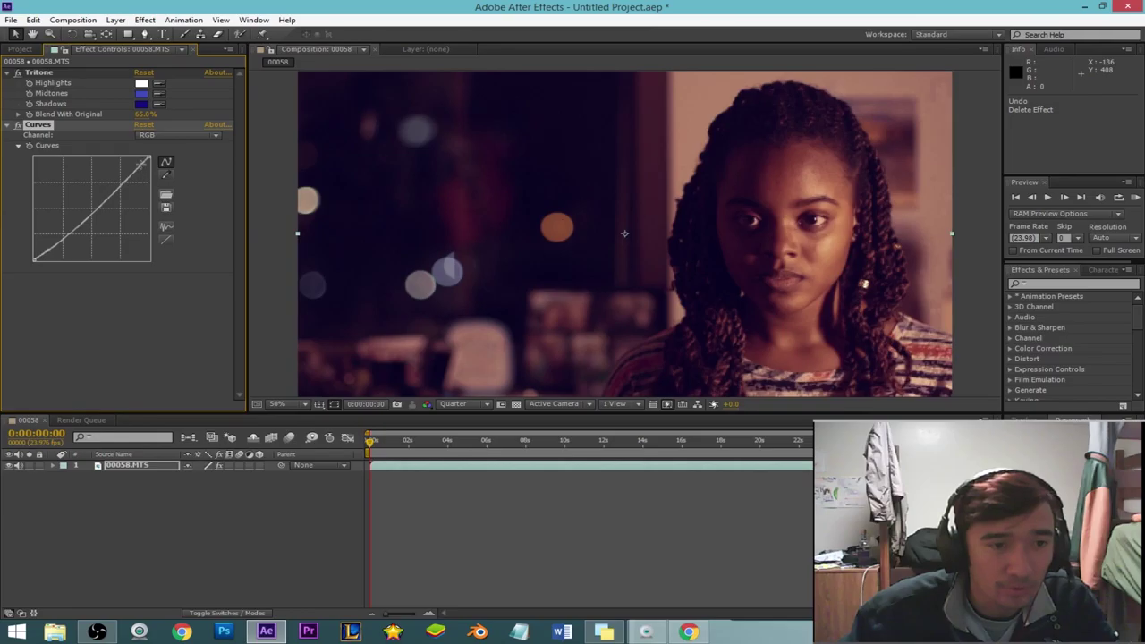
left_click(140, 168)
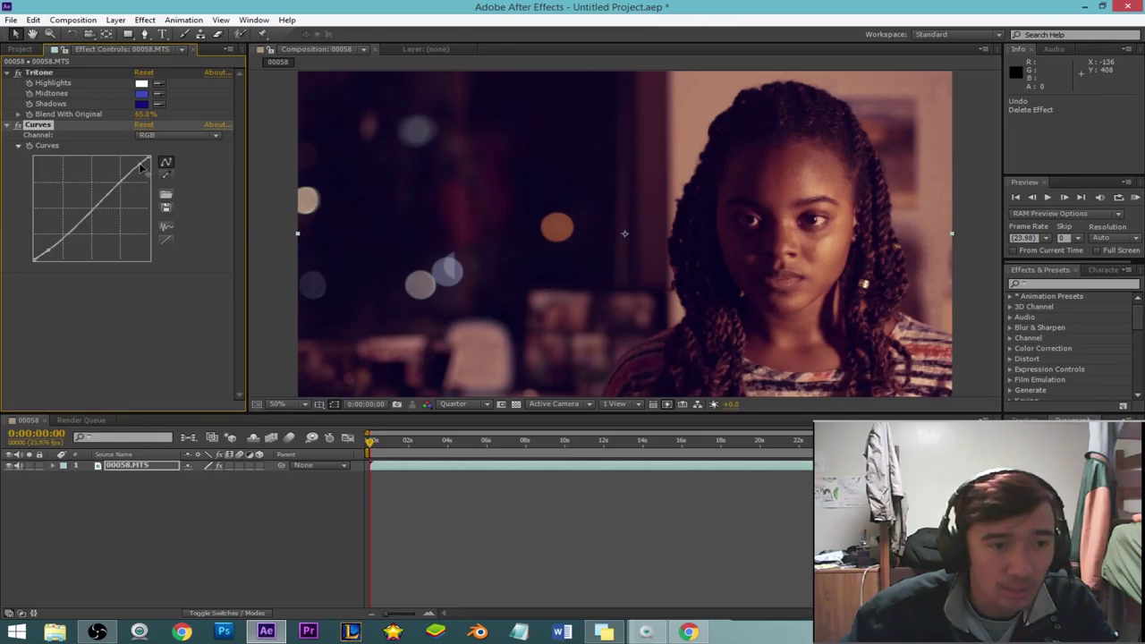
left_click_drag(141, 168, 130, 164)
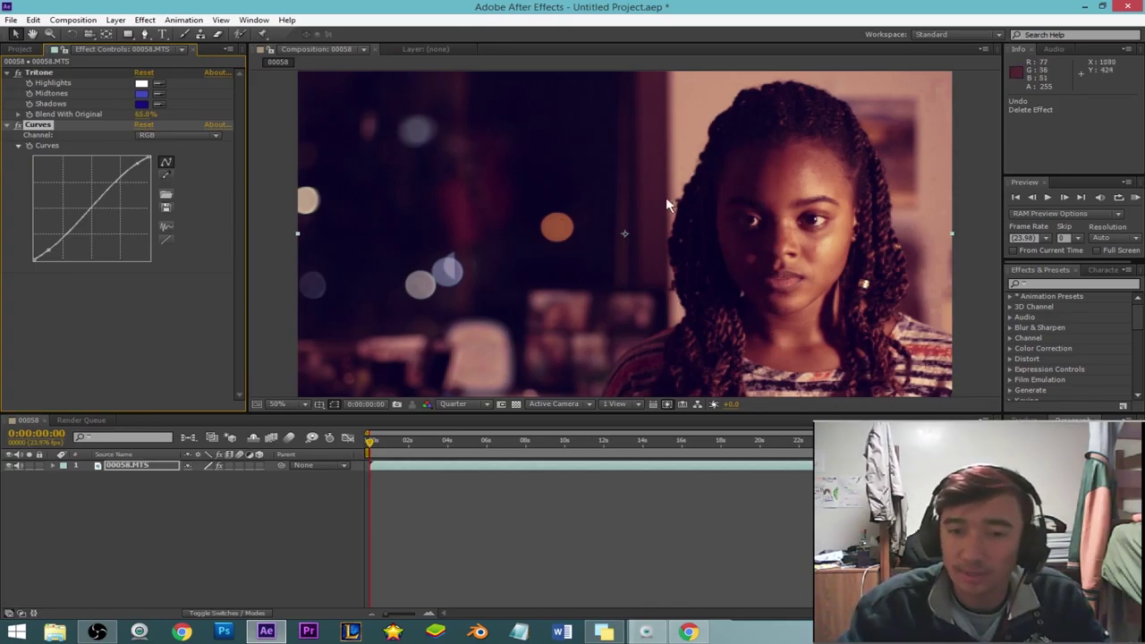
left_click(162, 134)
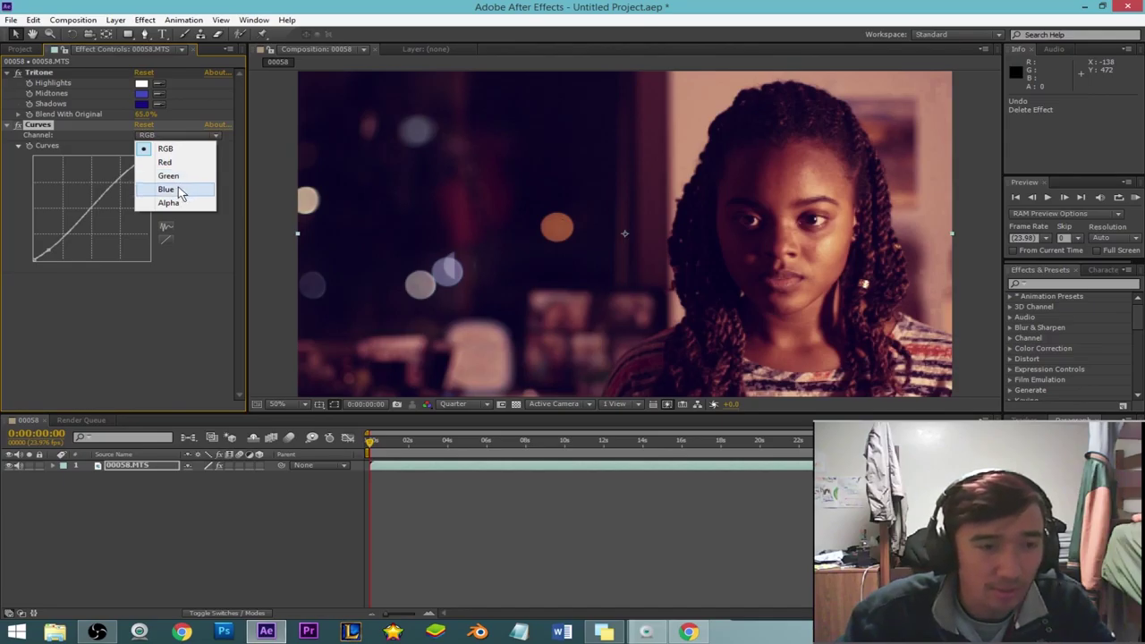
Reshape the Red curve, add a point on the Blue curve, then switch Curves to Green
left_click(166, 162)
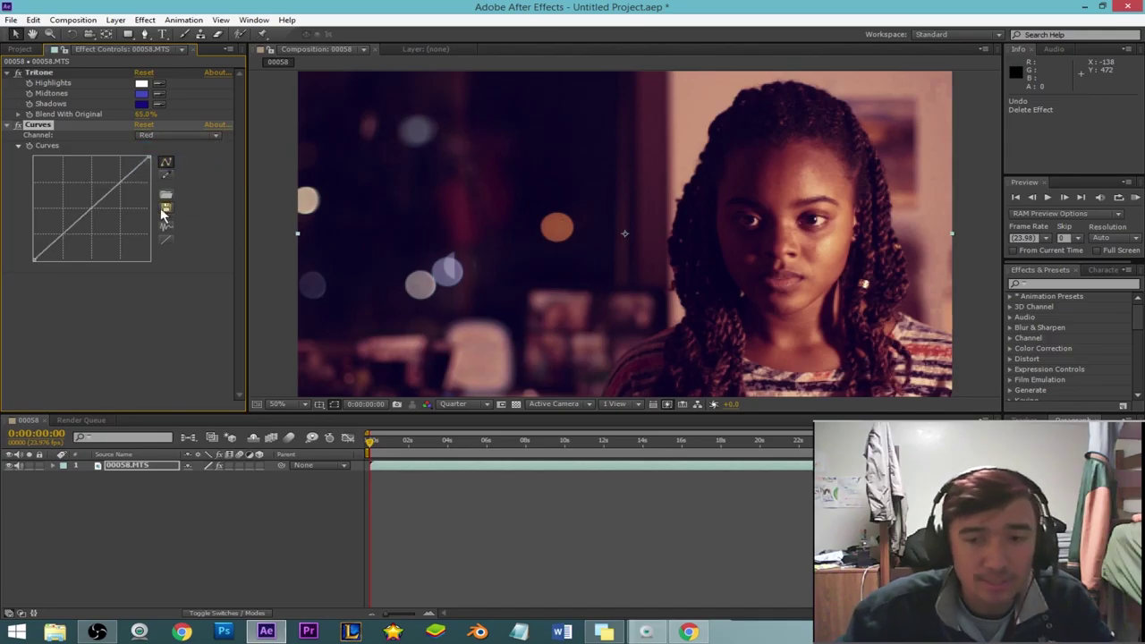
left_click_drag(89, 208, 95, 211)
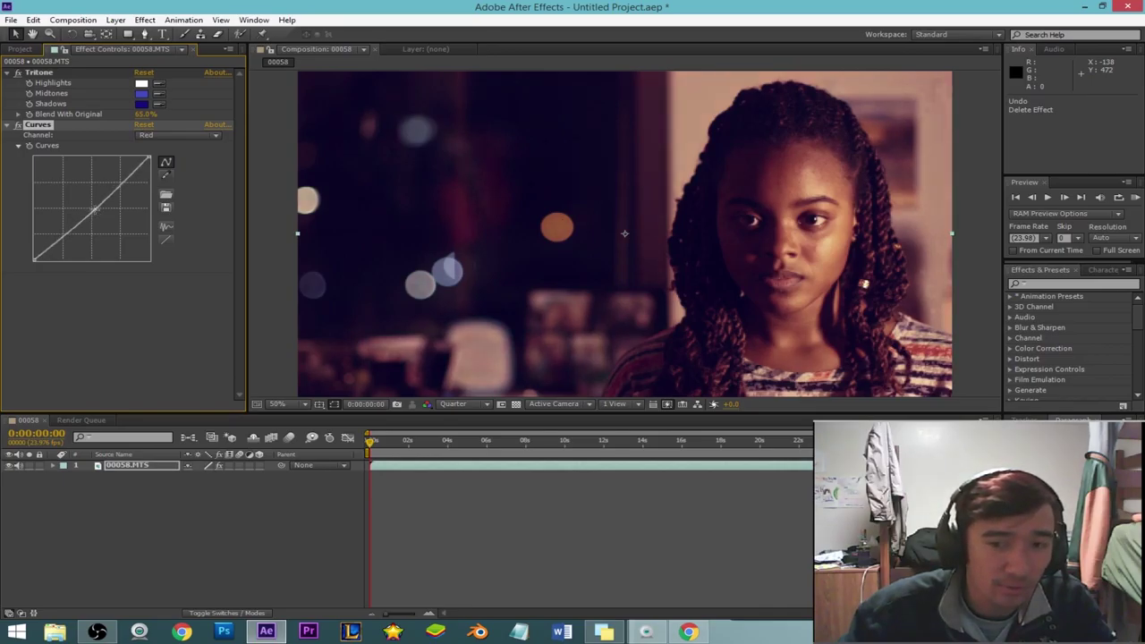
left_click(157, 134)
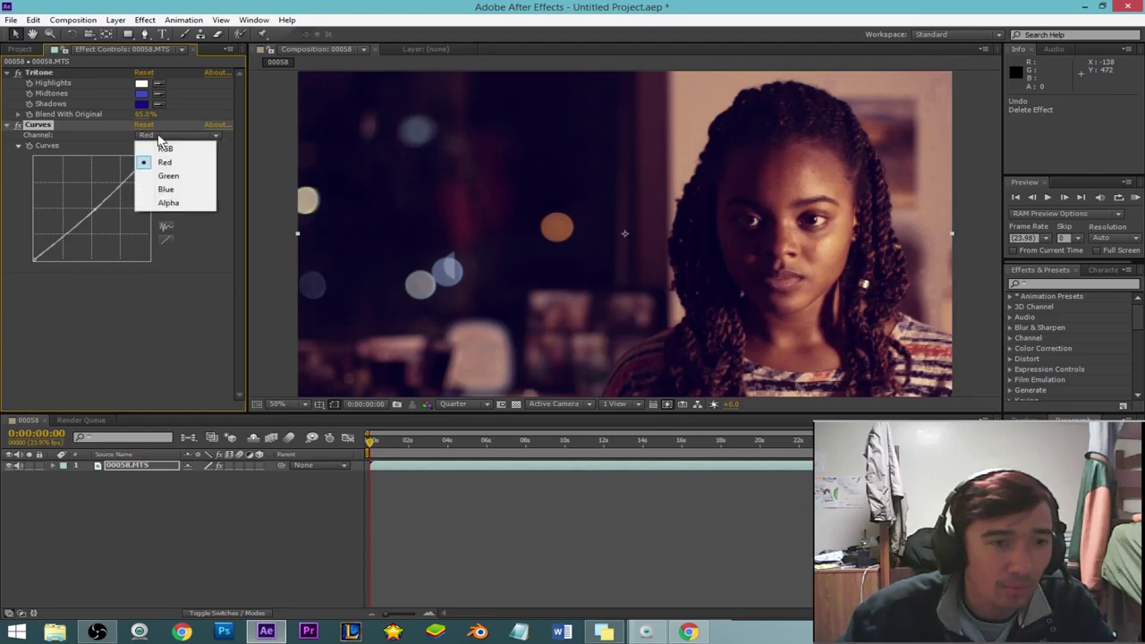
left_click(168, 189)
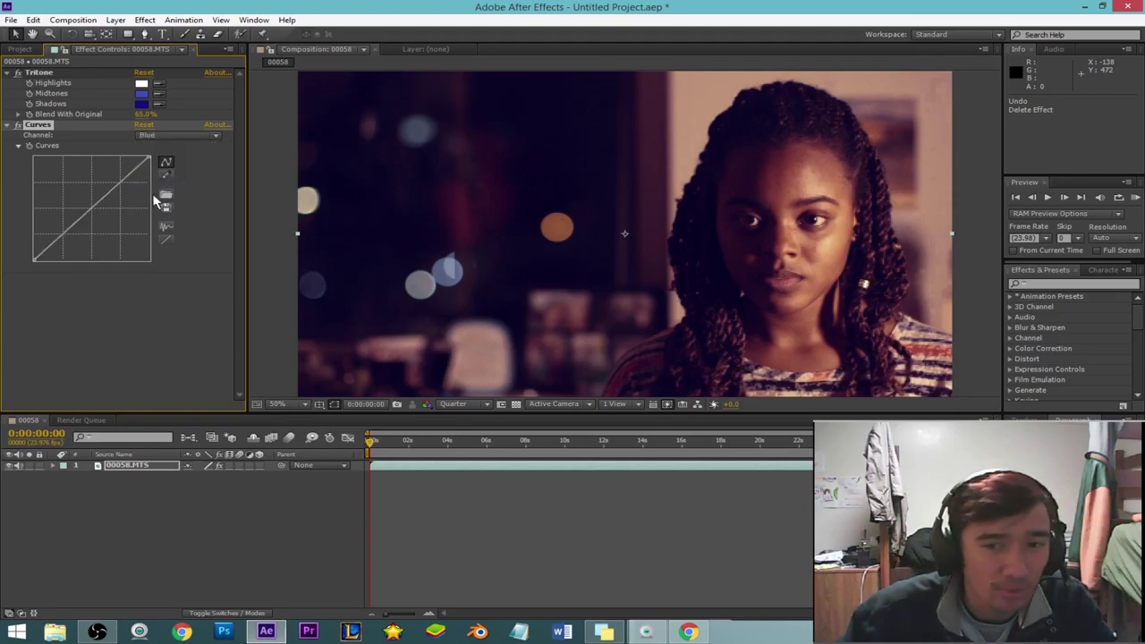
left_click(94, 205)
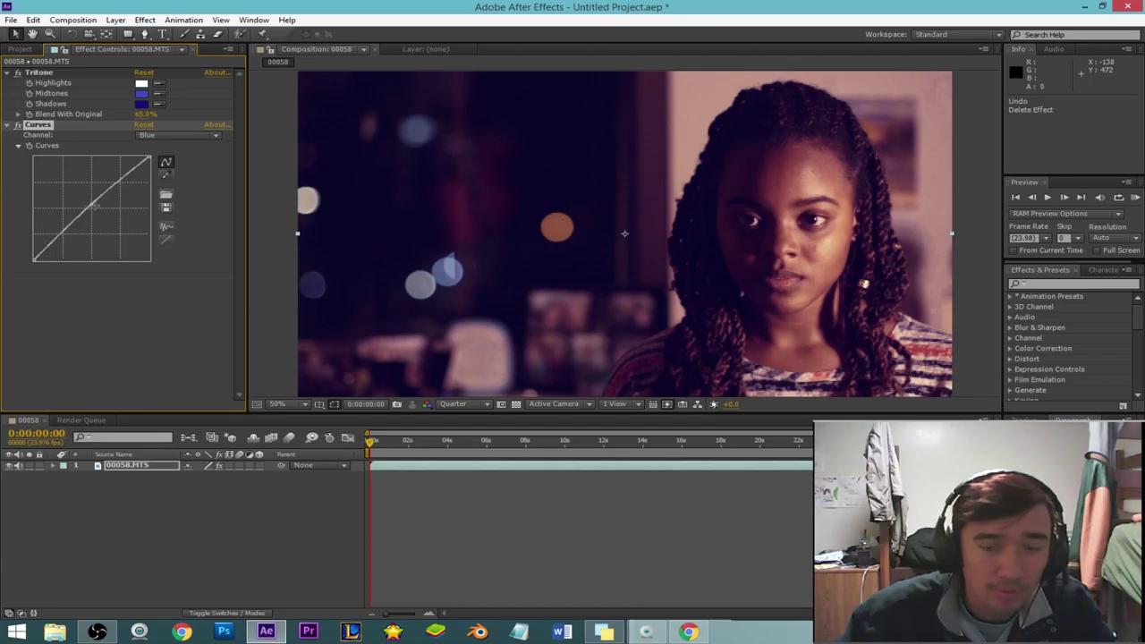
left_click(191, 136)
left_click(172, 175)
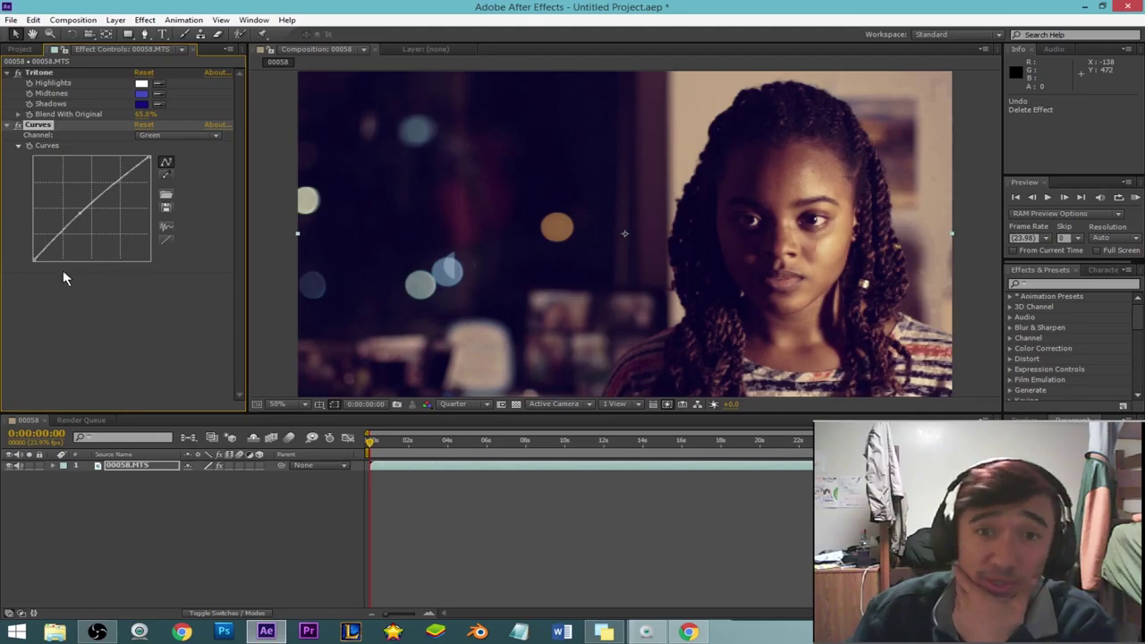
left_click(7, 125)
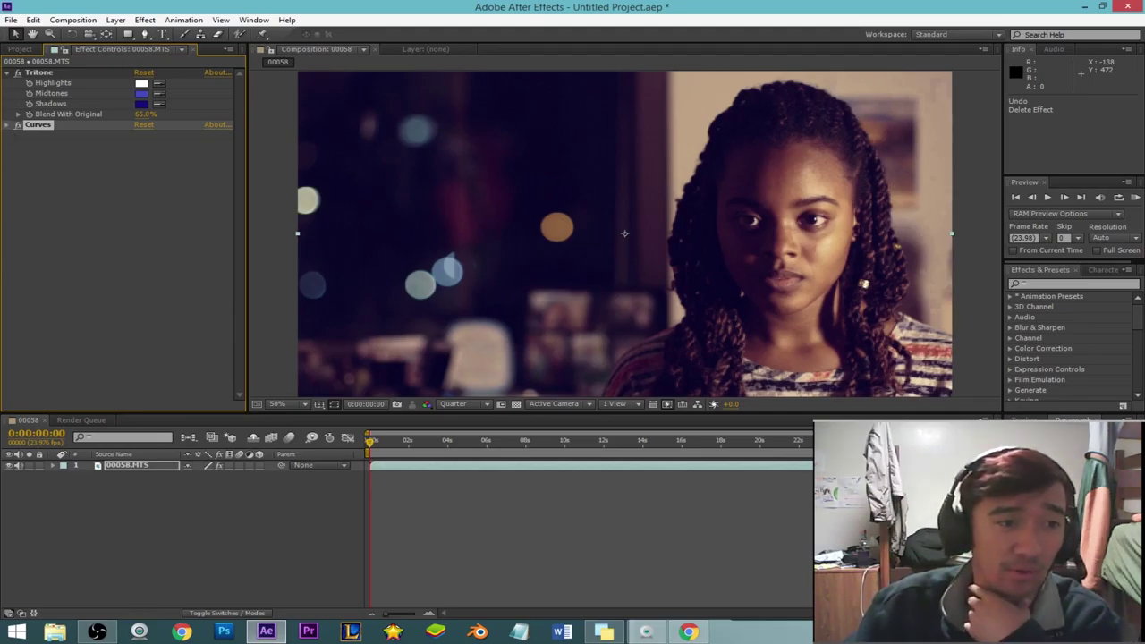
left_click(7, 72)
left_click(39, 73)
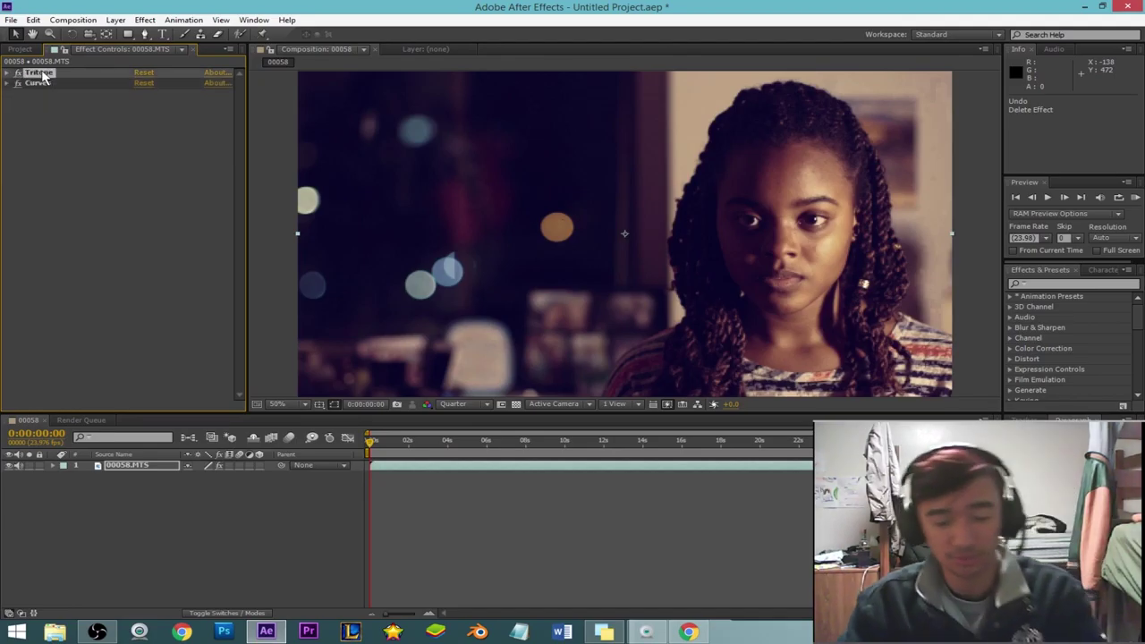
key("Delete")
left_click(41, 69)
key("Delete")
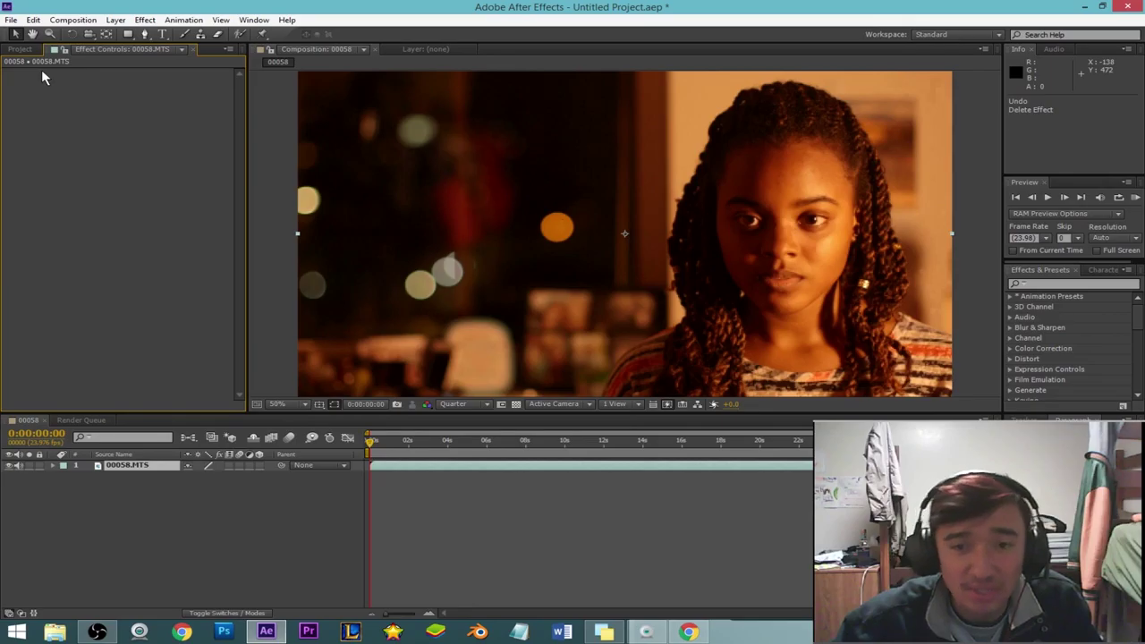
key("ctrl+z")
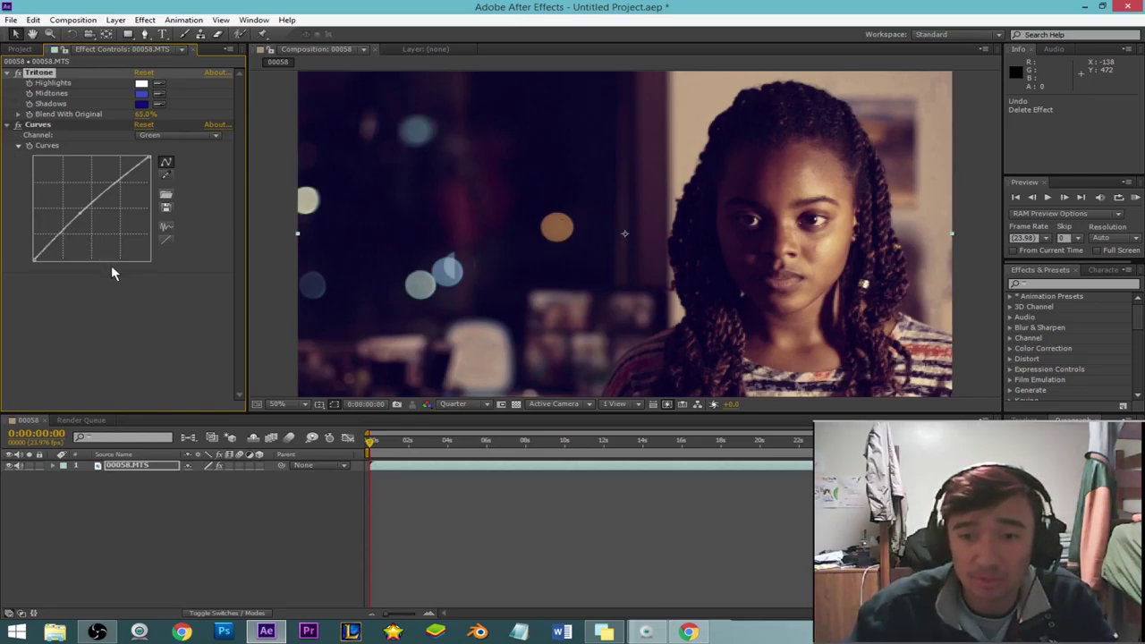
Set preview resolution to Full, maximize the viewer at 100%, and play a preview
left_click(439, 402)
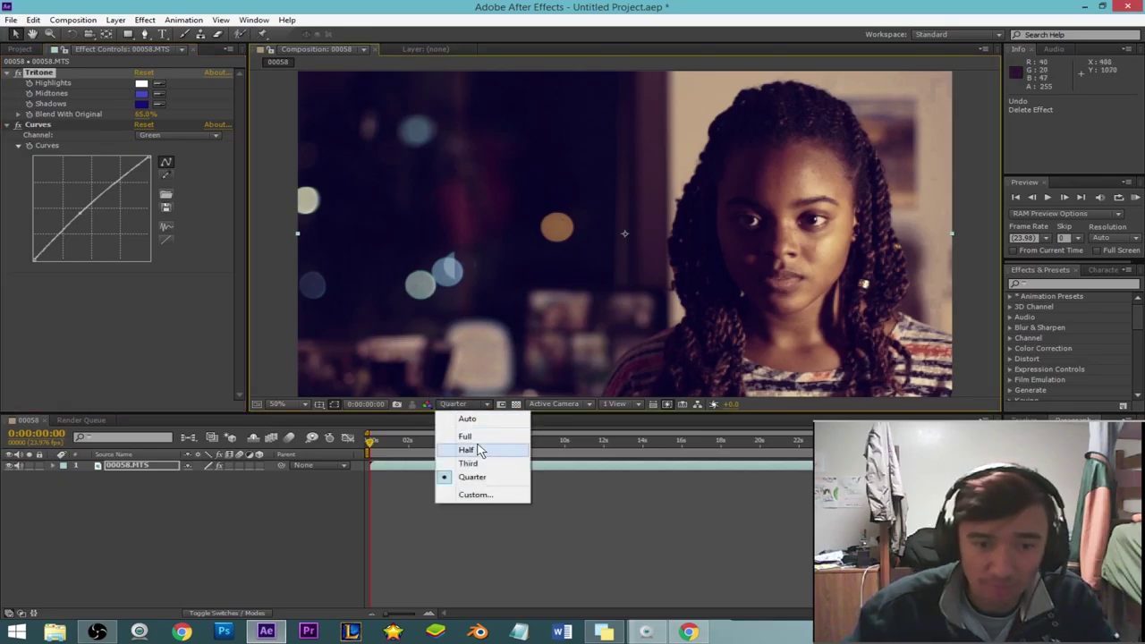
left_click(480, 438)
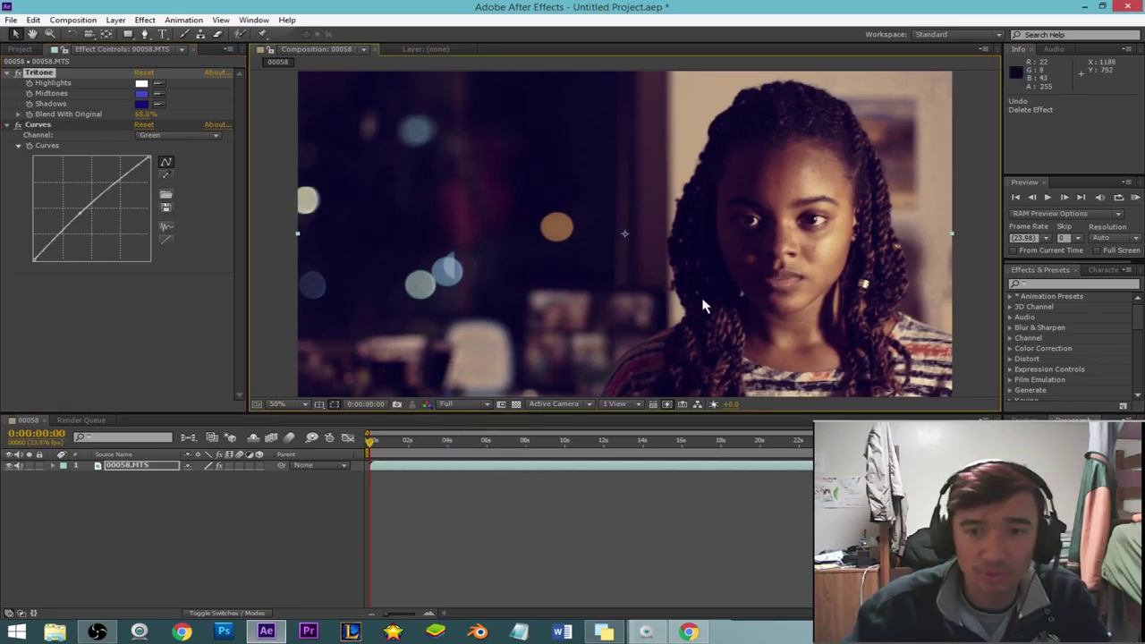
key("grave")
key("period")
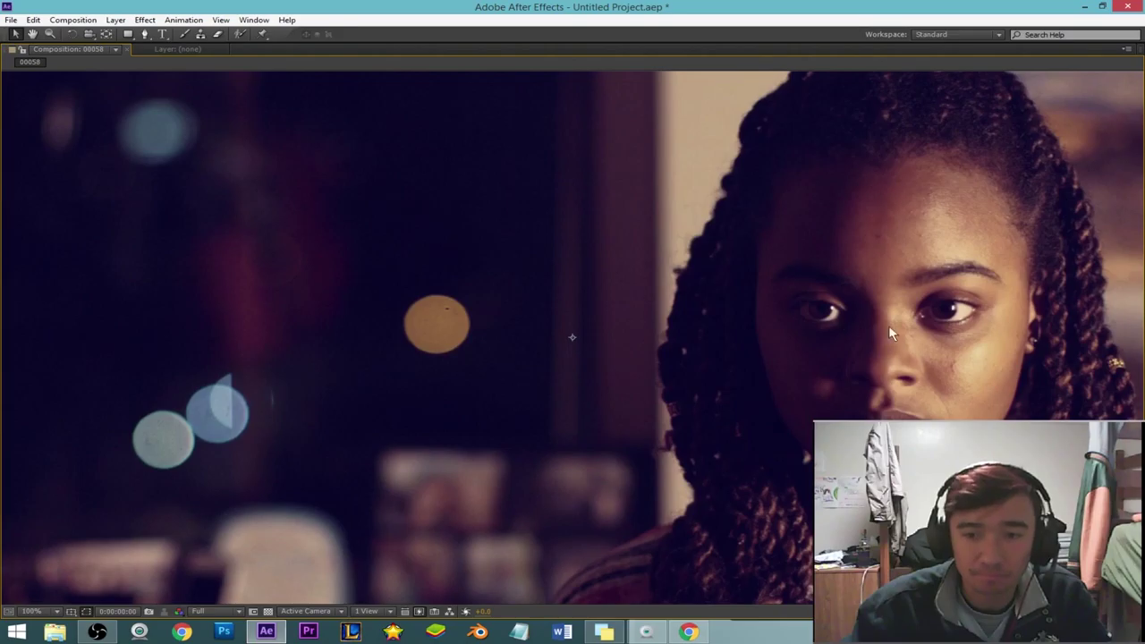
key("space")
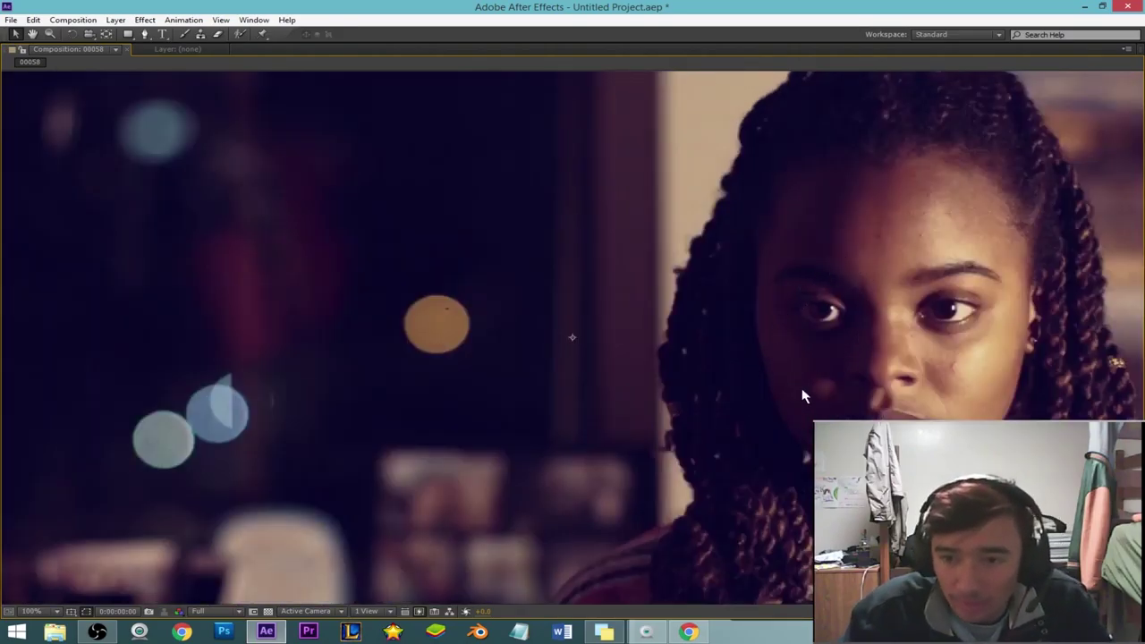
Zoom back to 50%, deselect the footage layer, and restore the normal layout
key("comma")
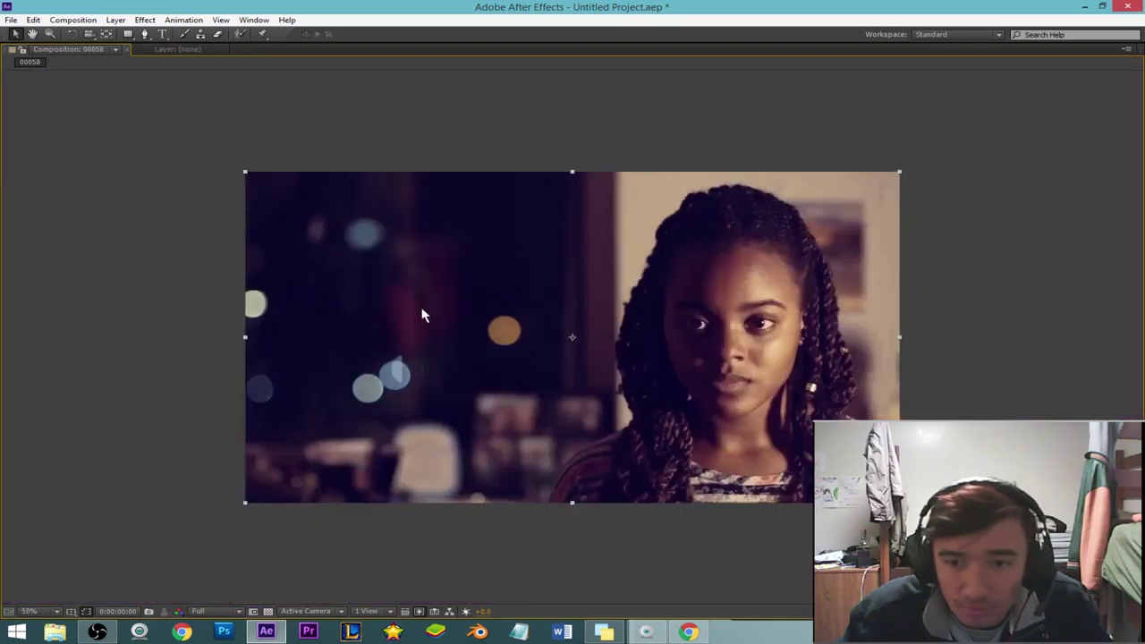
left_click(954, 375)
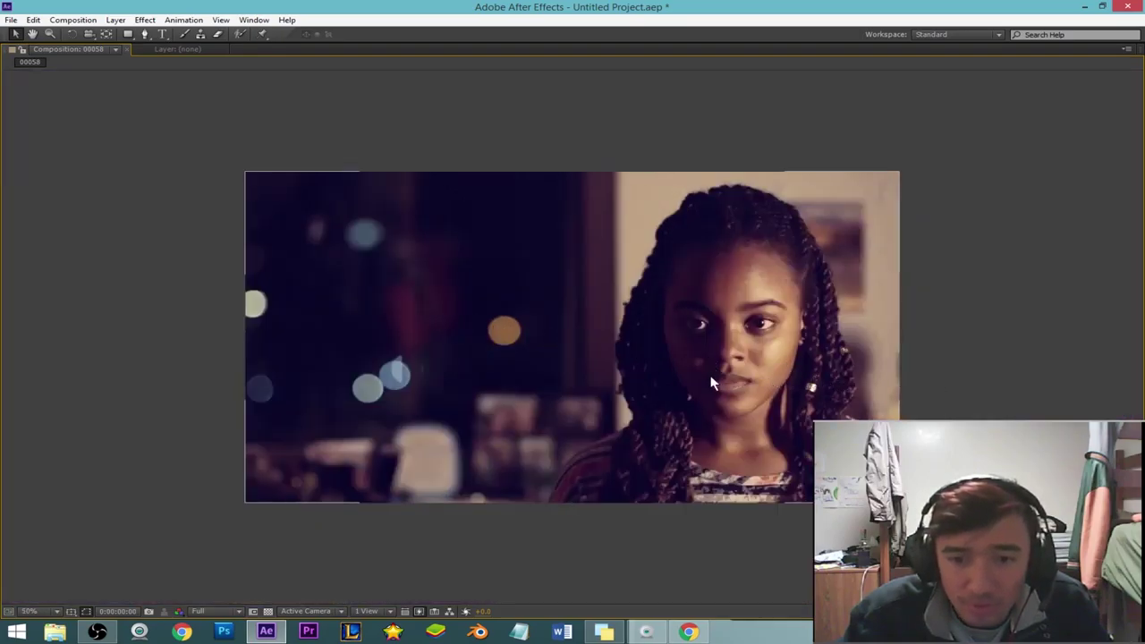
key("grave")
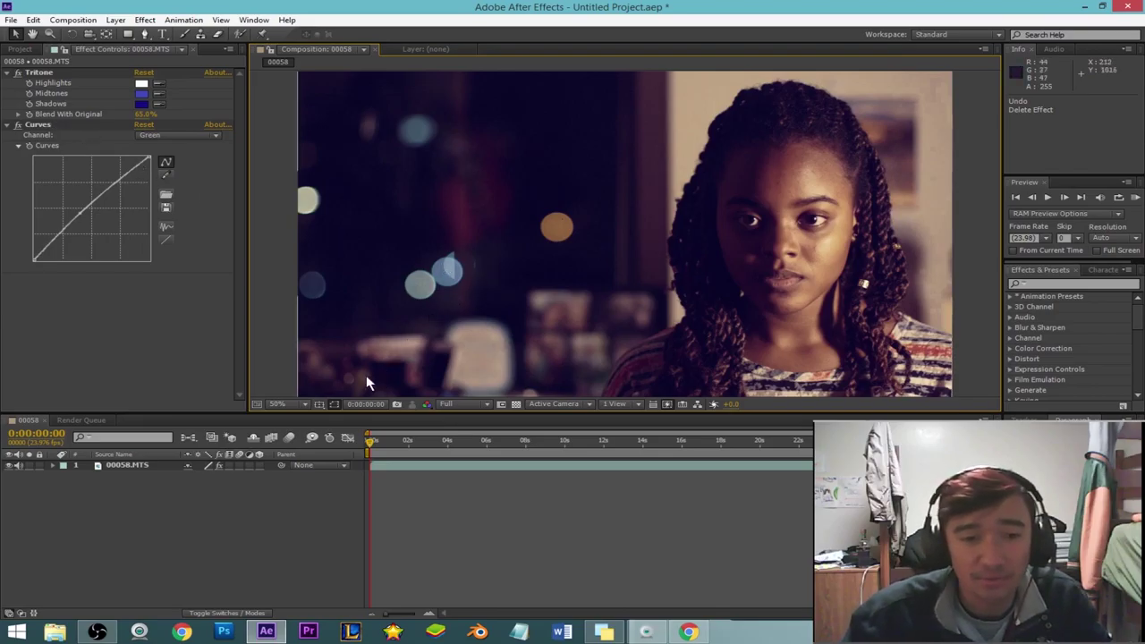
Set preview resolution to Quarter and start playing the graded clip
left_click(460, 405)
left_click(475, 480)
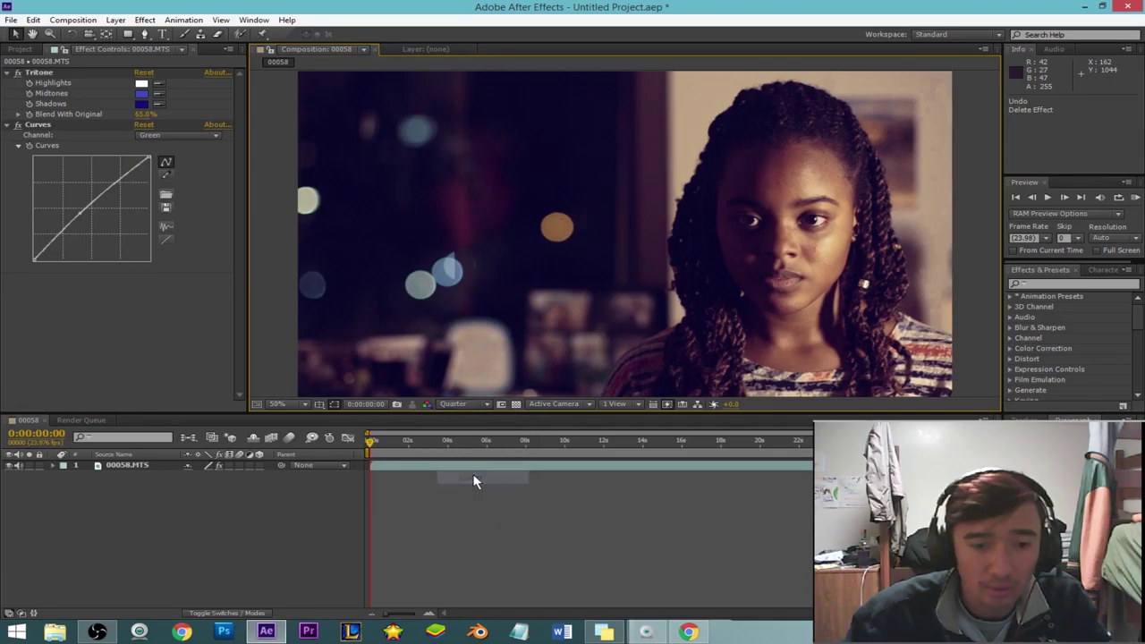
key("space")
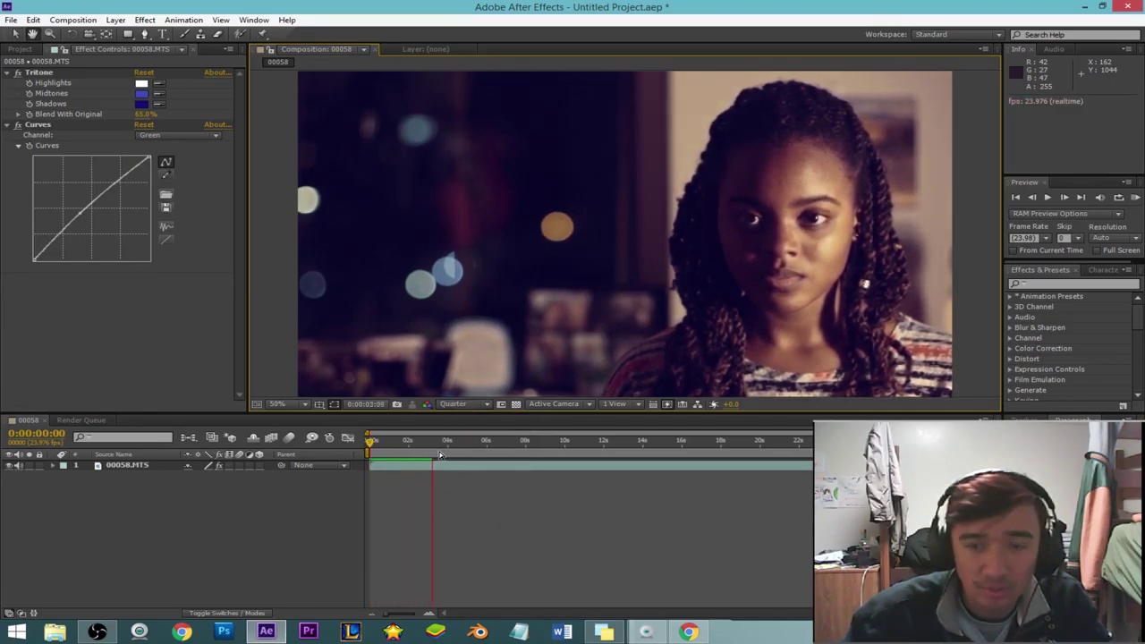
Return the playhead to the start, replay the clip, and scrub its first second
left_click_drag(439, 441, 367, 447)
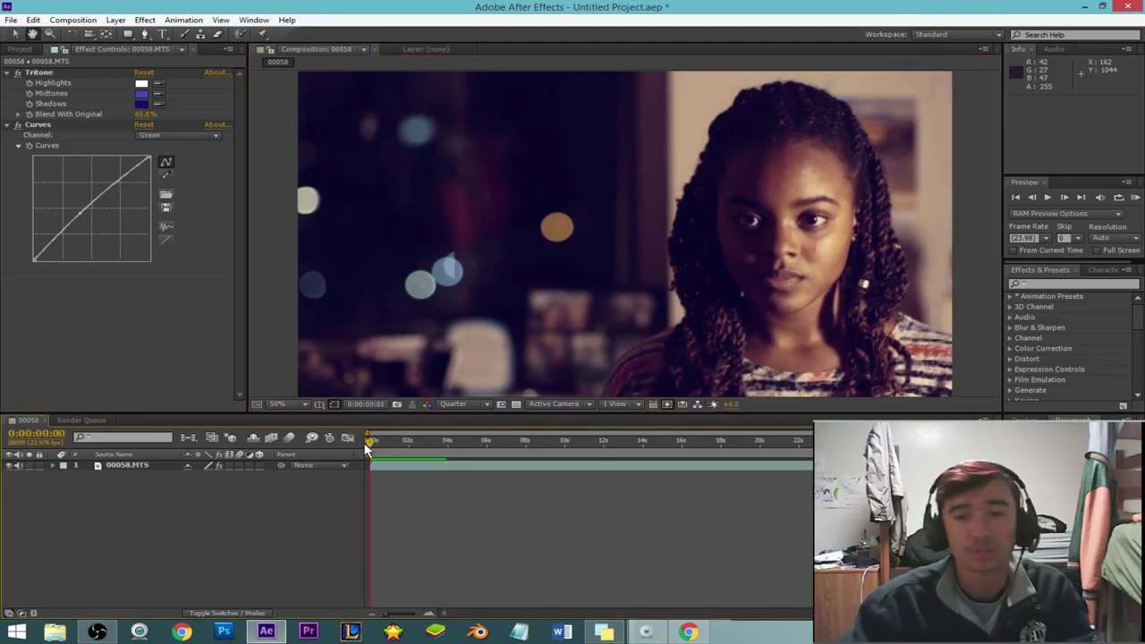
key("space")
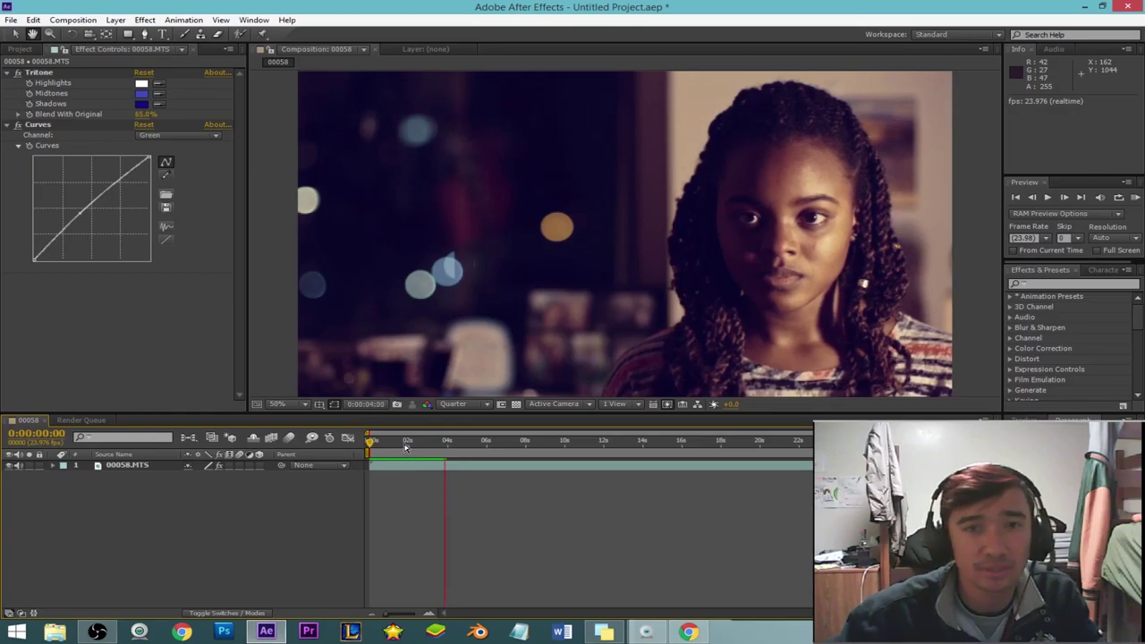
left_click(367, 444)
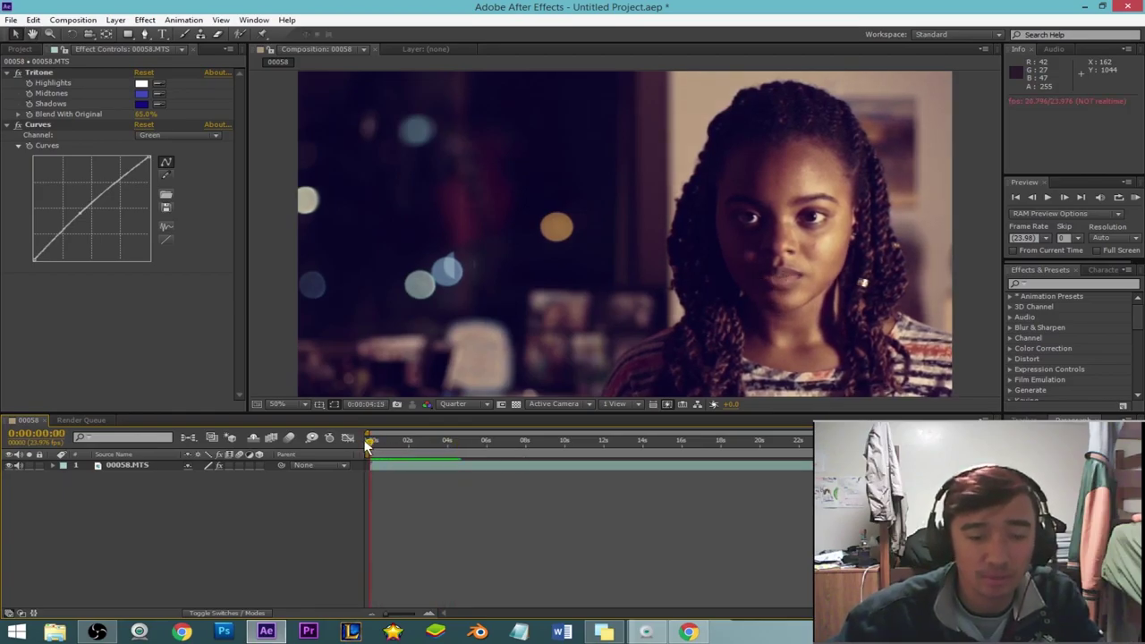
left_click_drag(367, 445, 339, 438)
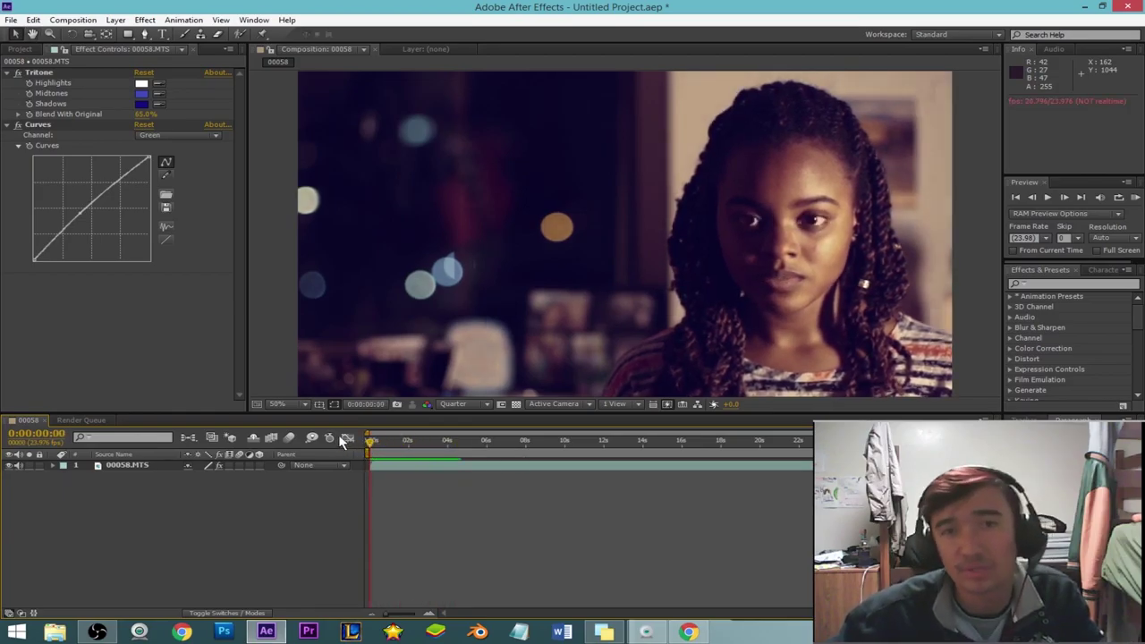